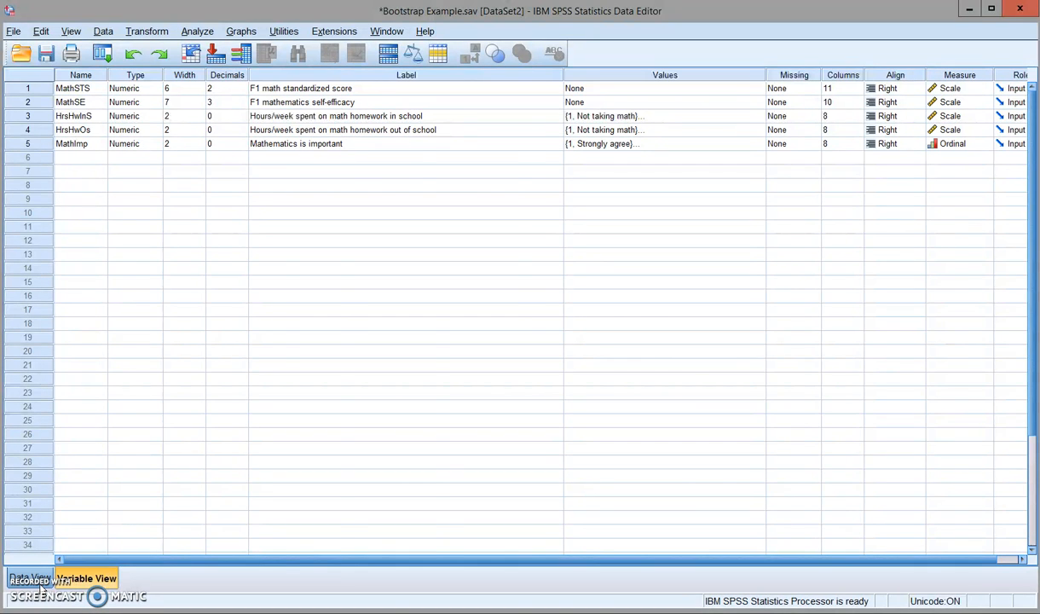
# Step: Review the dataset's values and variable definitions, including the value labels of MathImp, and return to the data
pyautogui.click(30, 579)
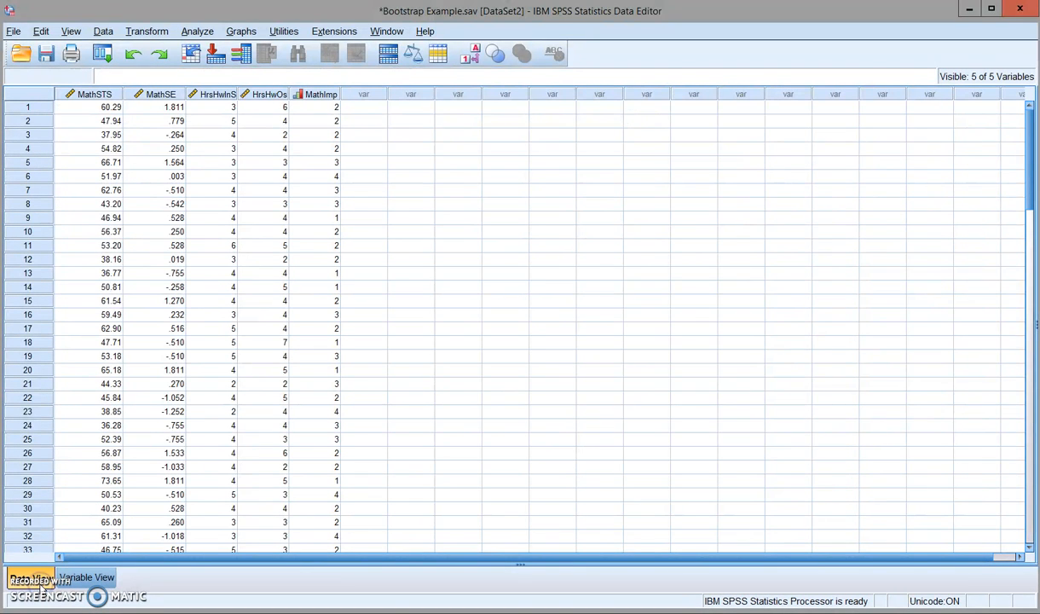
pyautogui.click(85, 578)
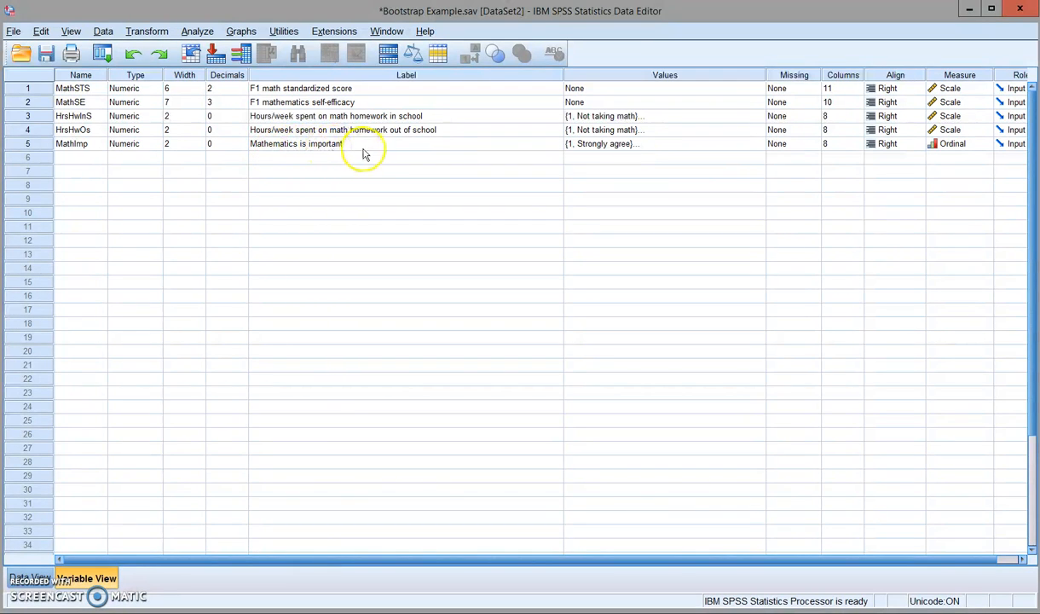
pyautogui.click(755, 142)
pyautogui.click(757, 143)
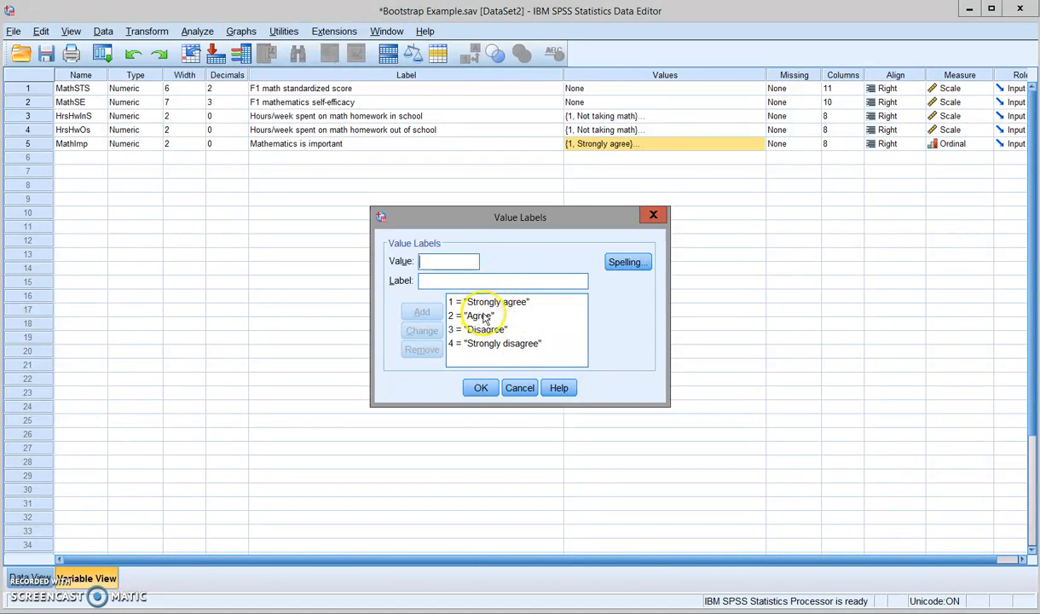
pyautogui.click(479, 389)
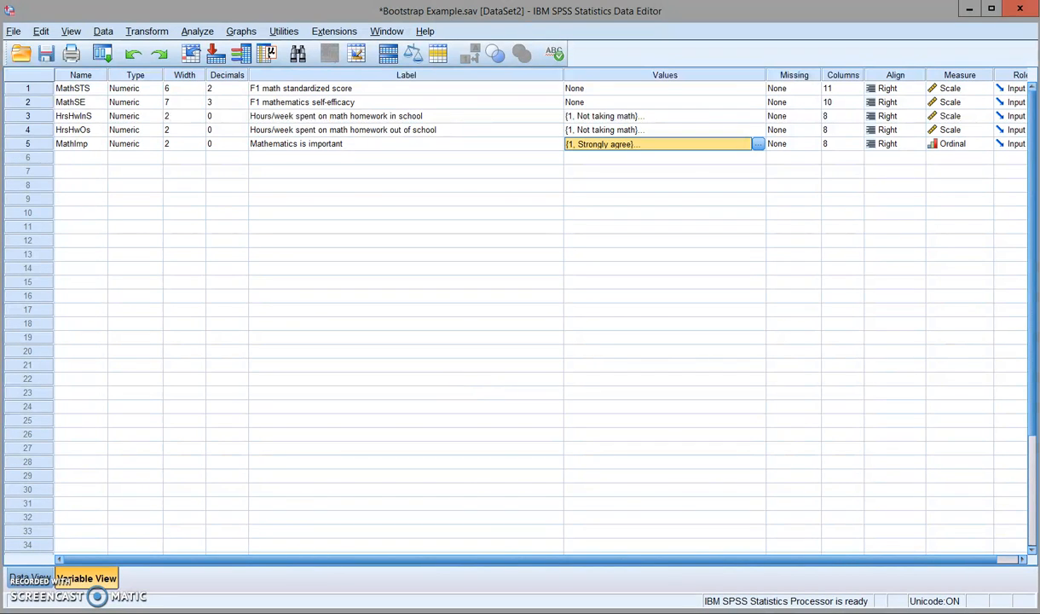
pyautogui.click(30, 578)
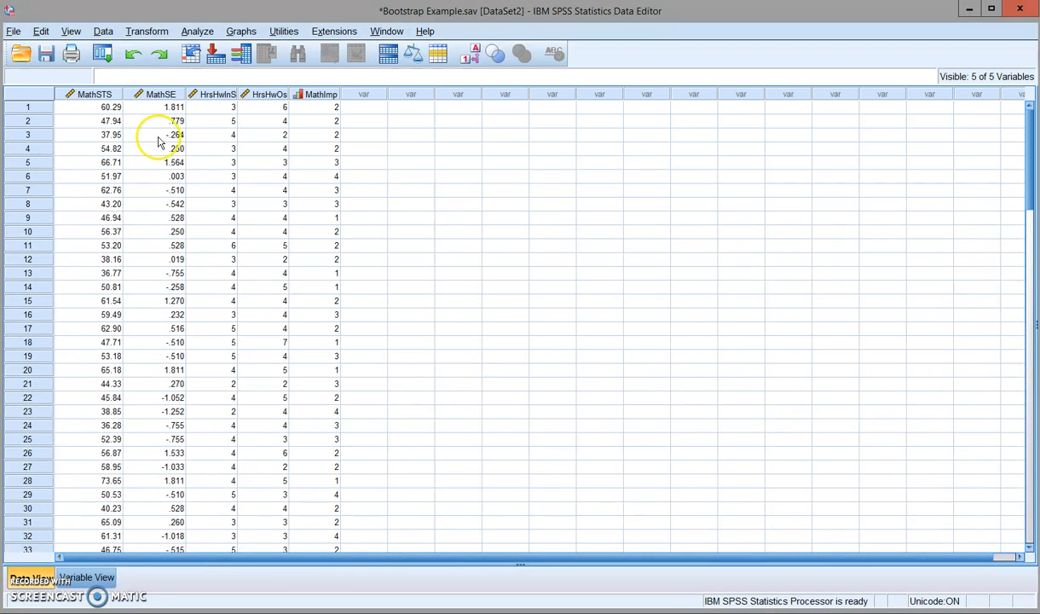
# Step: Start a linear regression with F1 math standardized score as the dependent variable
pyautogui.click(199, 32)
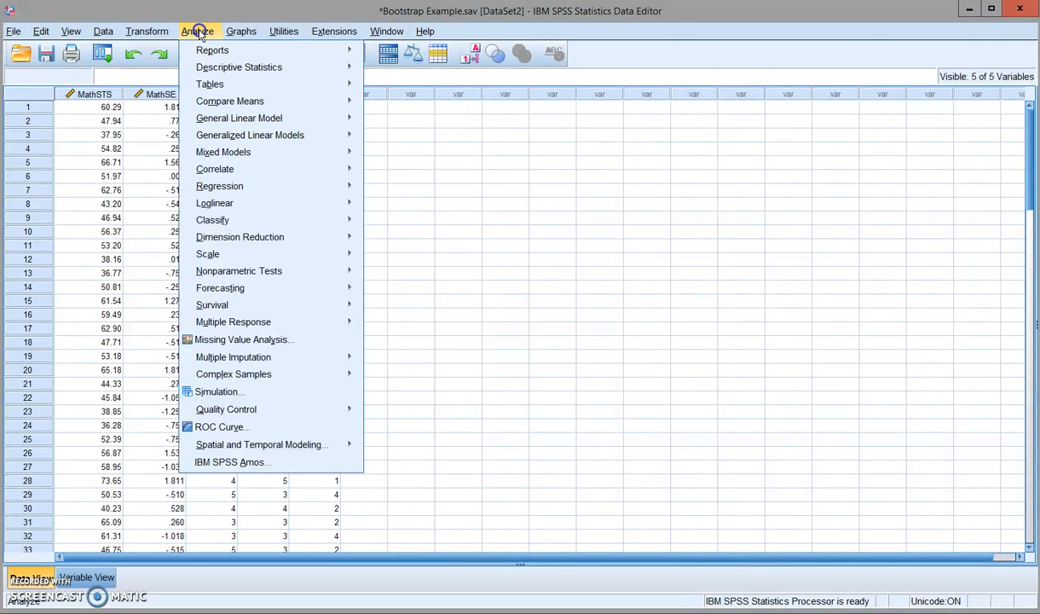
pyautogui.moveTo(247, 187)
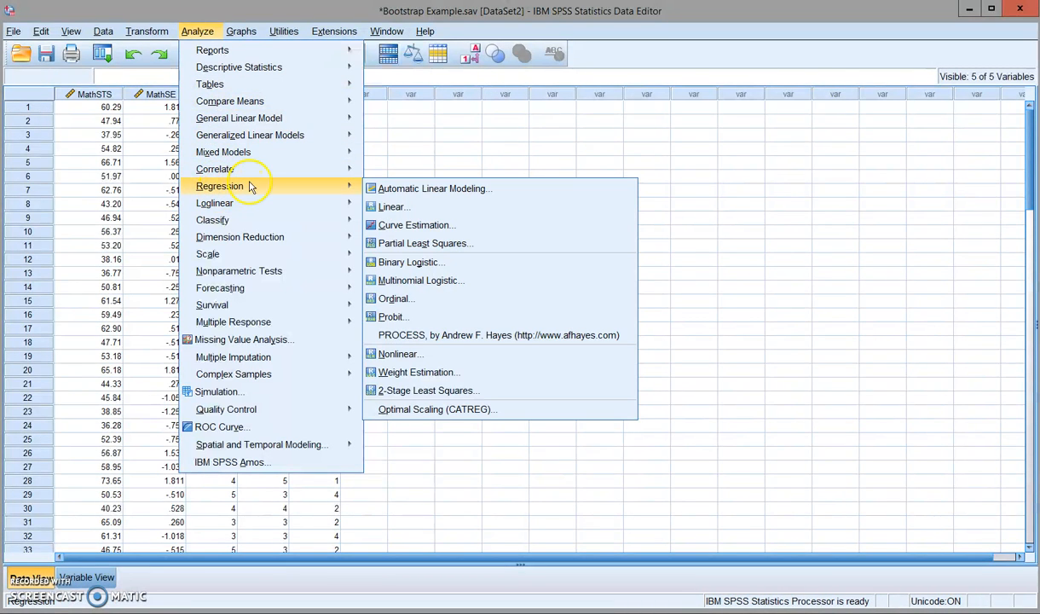
pyautogui.click(393, 207)
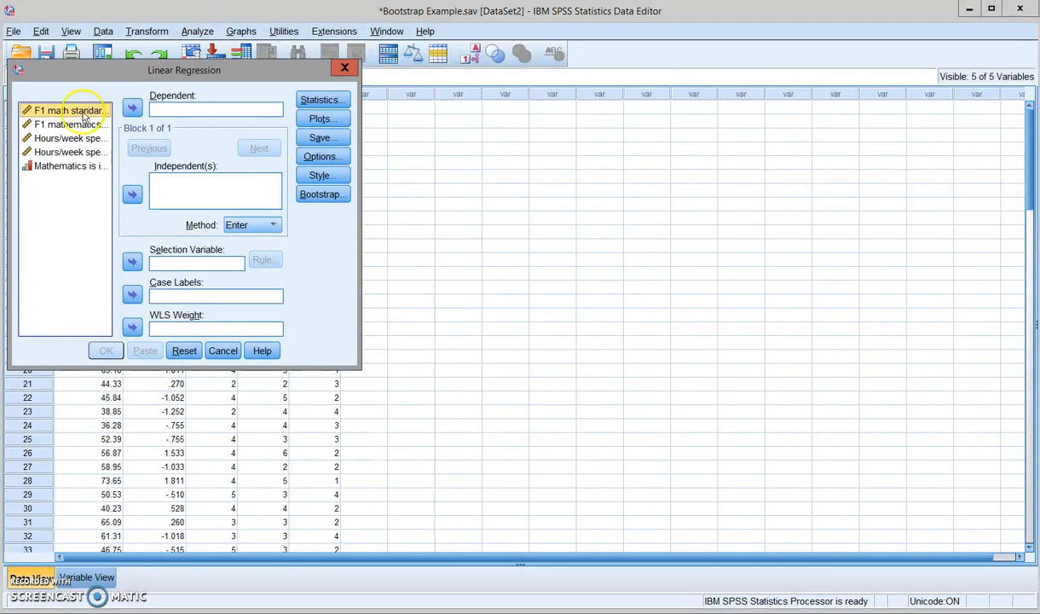
pyautogui.click(134, 107)
# Step: Add F1 mathematics self-efficacy and both hours-per-week math homework variables as the regression's independent variables
pyautogui.click(75, 113)
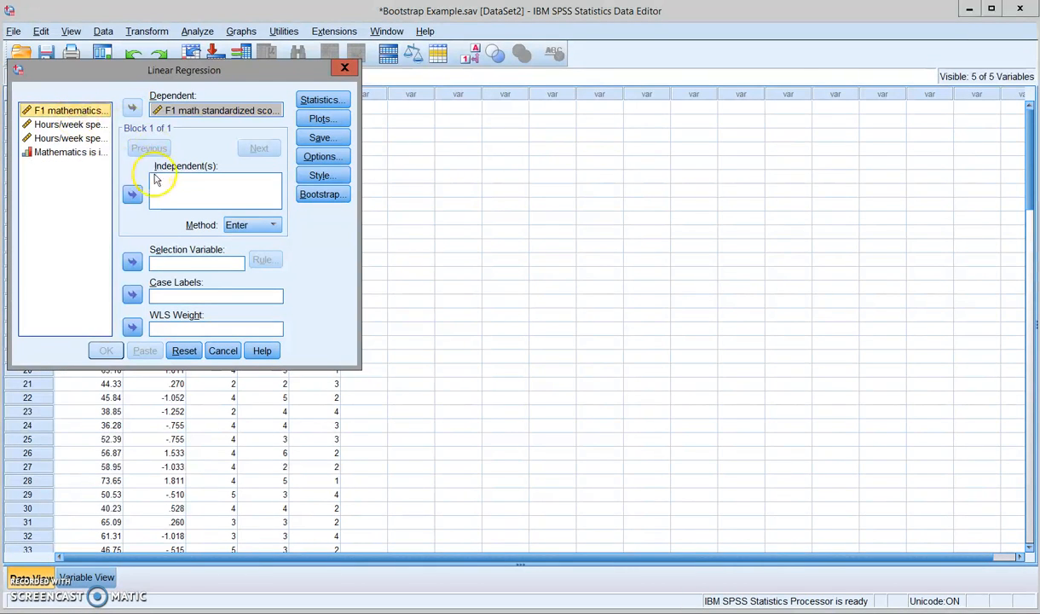
pyautogui.click(132, 195)
pyautogui.click(81, 126)
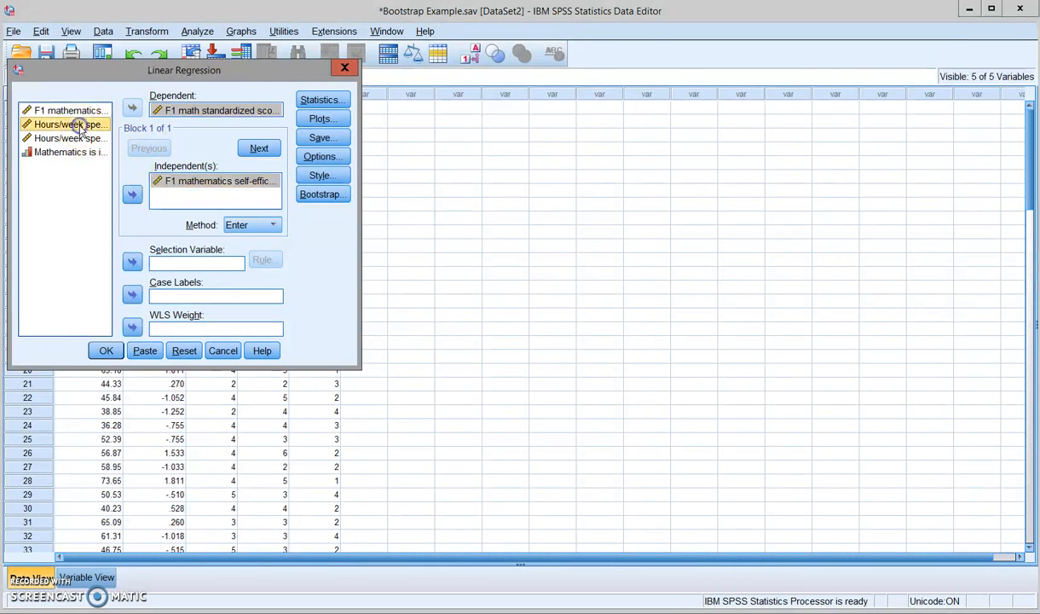
pyautogui.keyDown('ctrl'); pyautogui.click(85, 139); pyautogui.keyUp('ctrl')
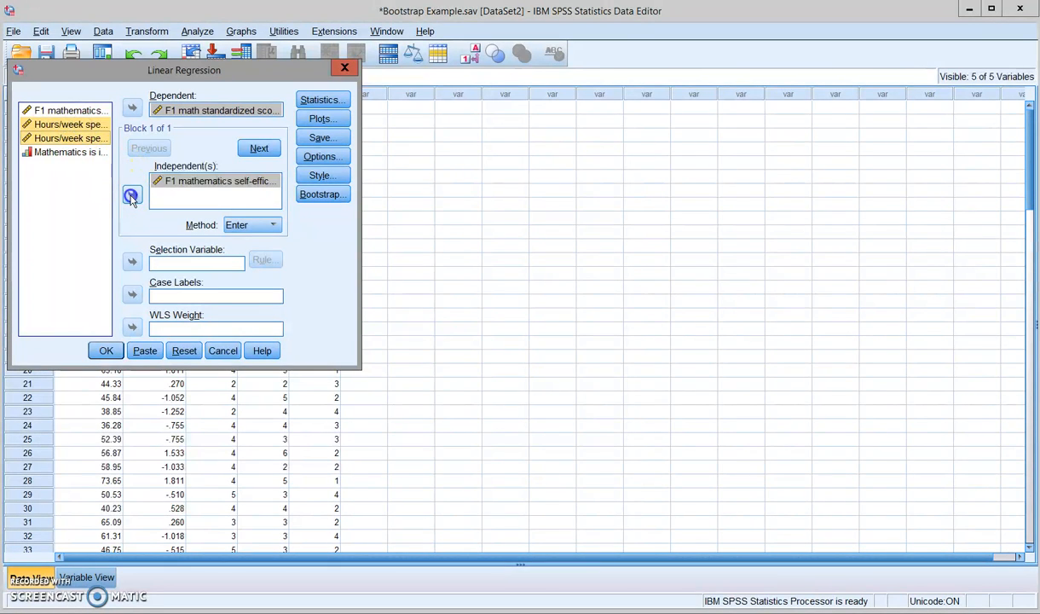
pyautogui.click(132, 194)
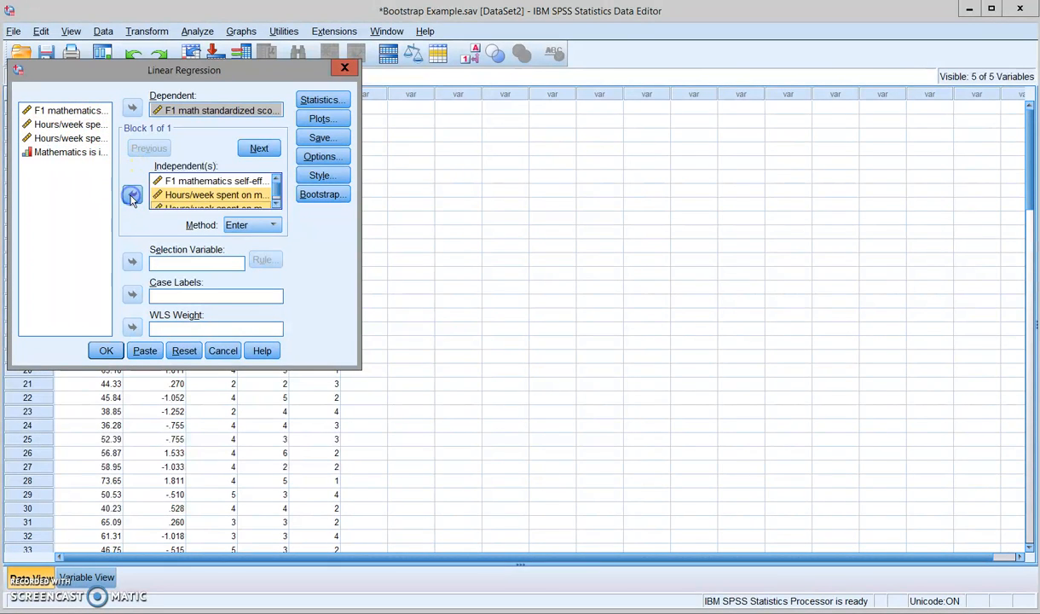
pyautogui.click(276, 205)
pyautogui.click(218, 199)
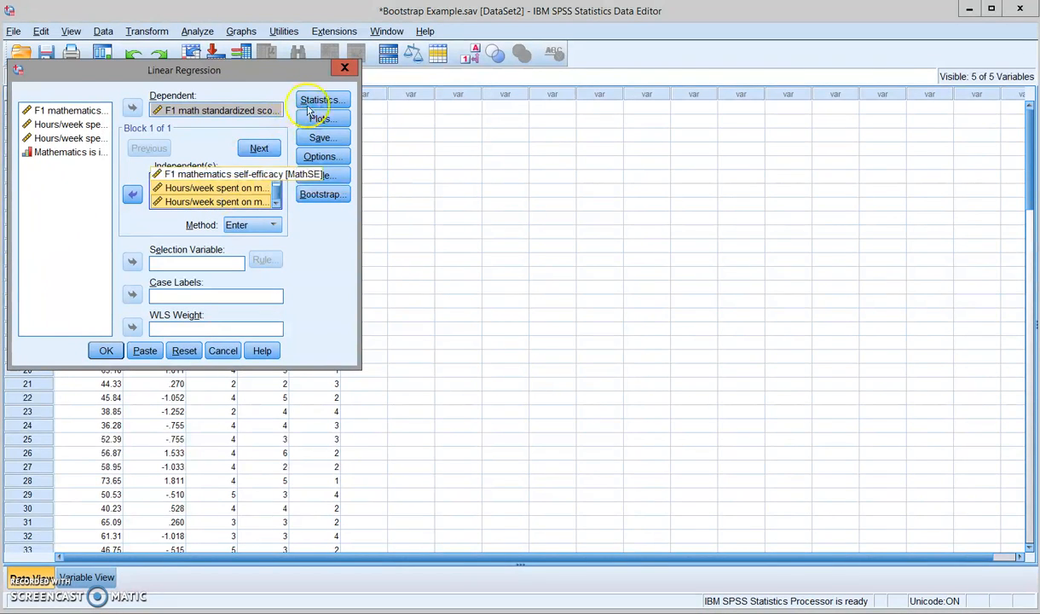
# Step: Include descriptives and collinearity diagnostics in the regression statistics and run the analysis
pyautogui.click(321, 103)
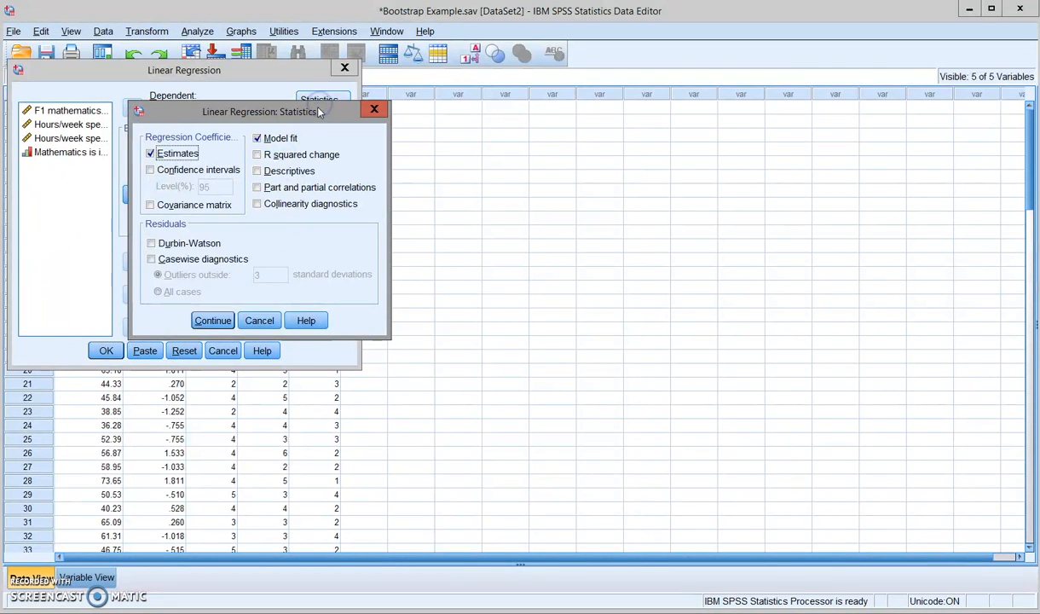
pyautogui.click(258, 172)
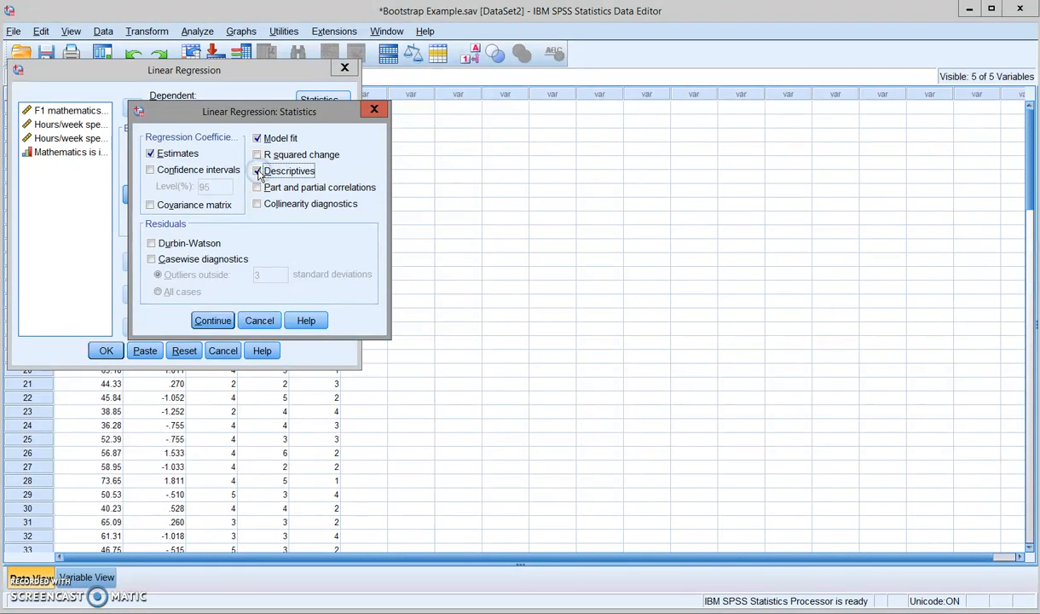
pyautogui.click(258, 204)
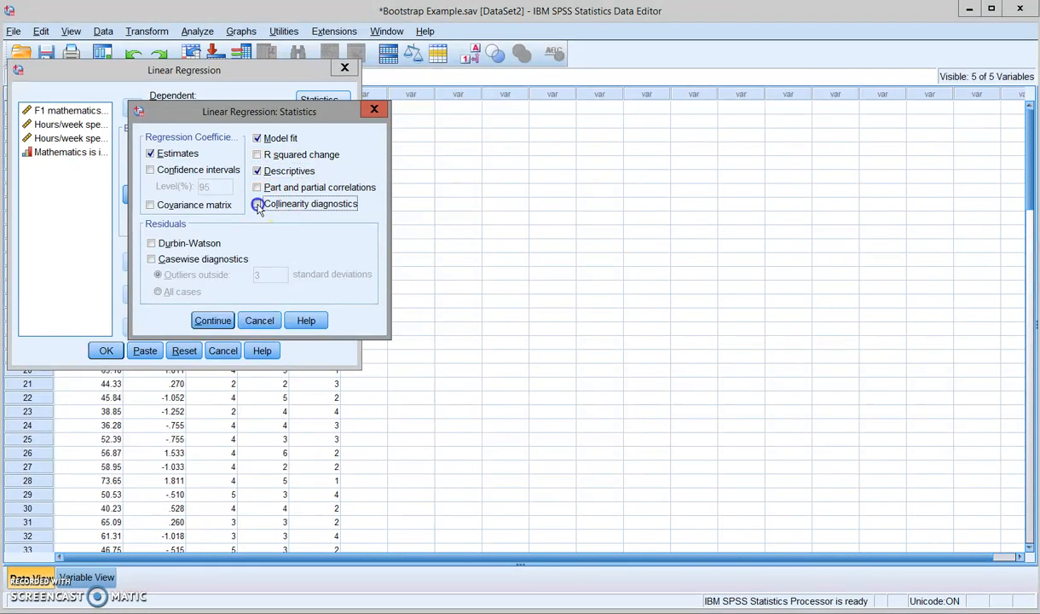
pyautogui.click(213, 324)
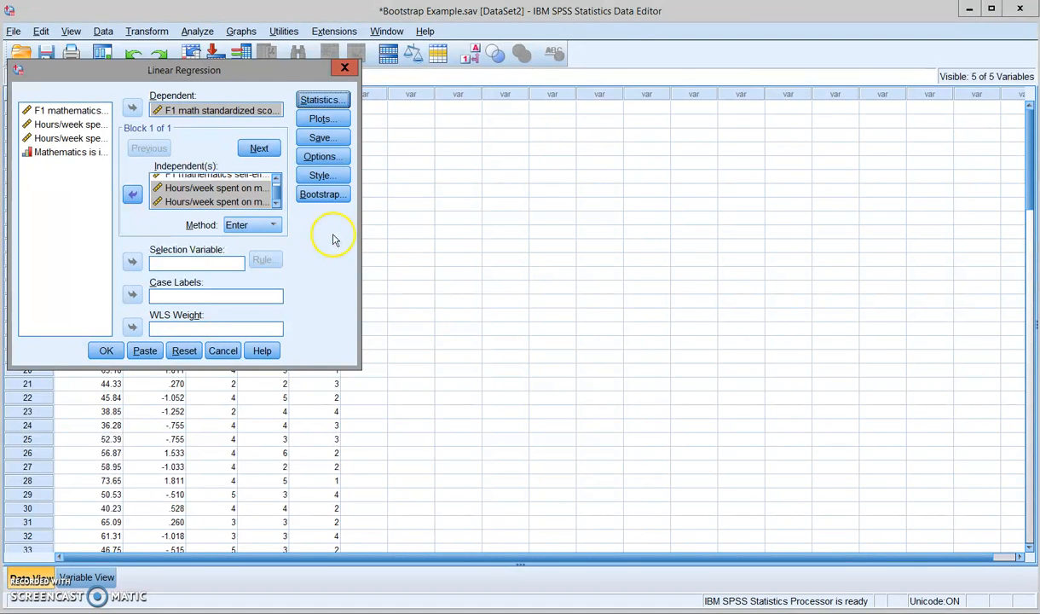
pyautogui.click(106, 352)
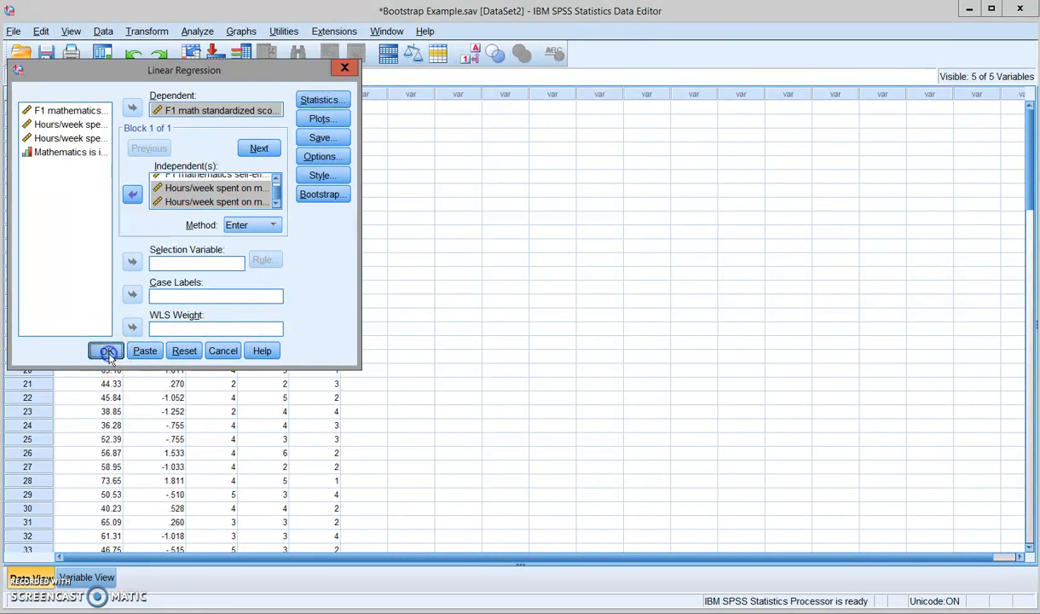
# Step: Examine the regression output from the descriptive statistics and correlations through the model summary, ANOVA, coefficients and collinearity diagnostics
pyautogui.click(411, 258)
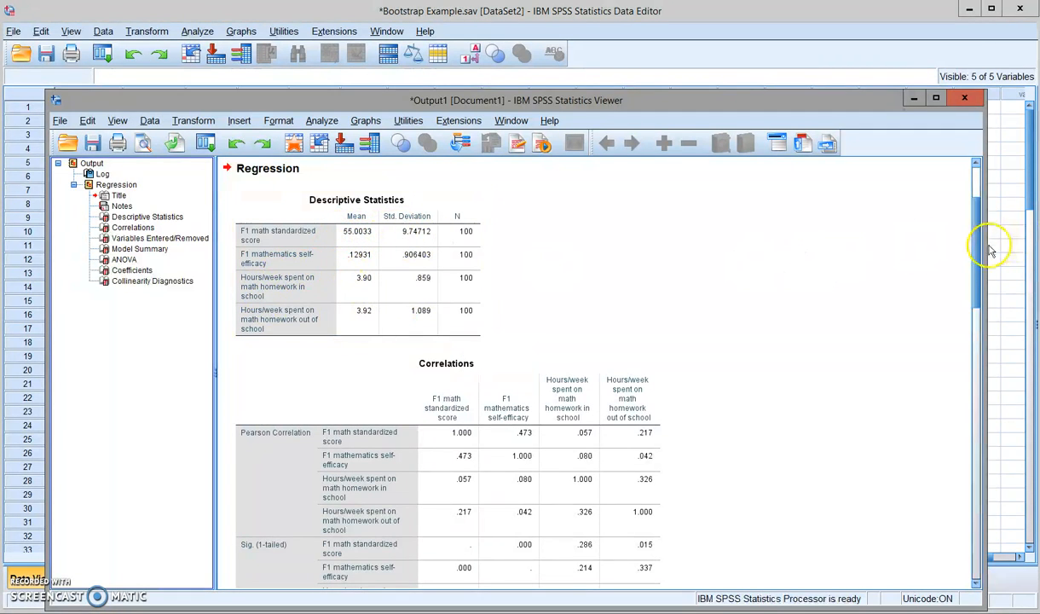
pyautogui.moveTo(978, 256); pyautogui.dragTo(985, 301)
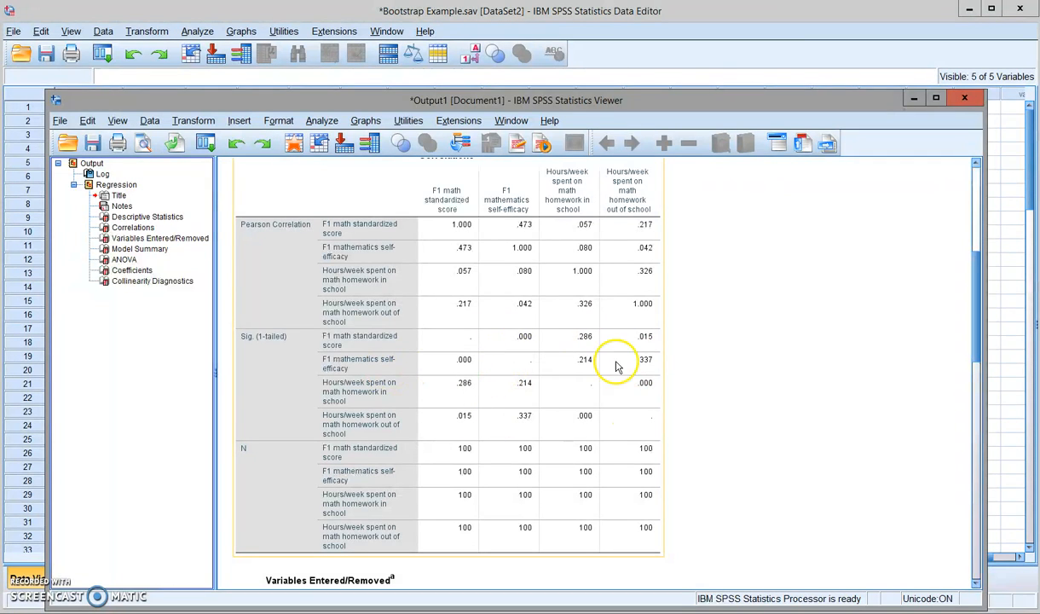
pyautogui.moveTo(977, 297); pyautogui.dragTo(1000, 473)
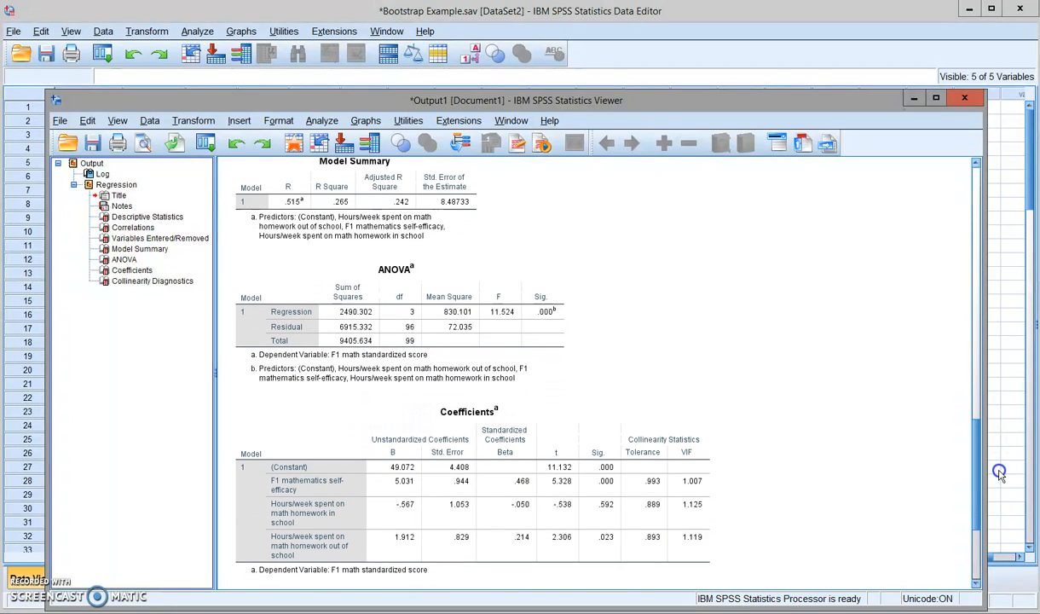
pyautogui.click(362, 194)
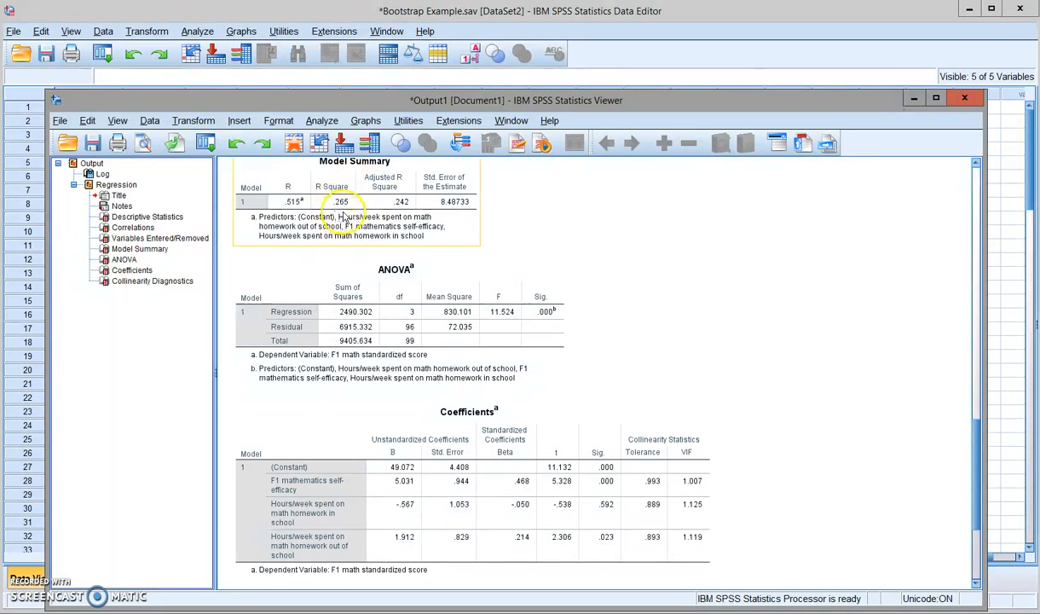
pyautogui.click(483, 292)
pyautogui.click(549, 390)
pyautogui.moveTo(976, 455); pyautogui.dragTo(977, 494)
pyautogui.click(632, 421)
pyautogui.click(731, 425)
pyautogui.click(613, 324)
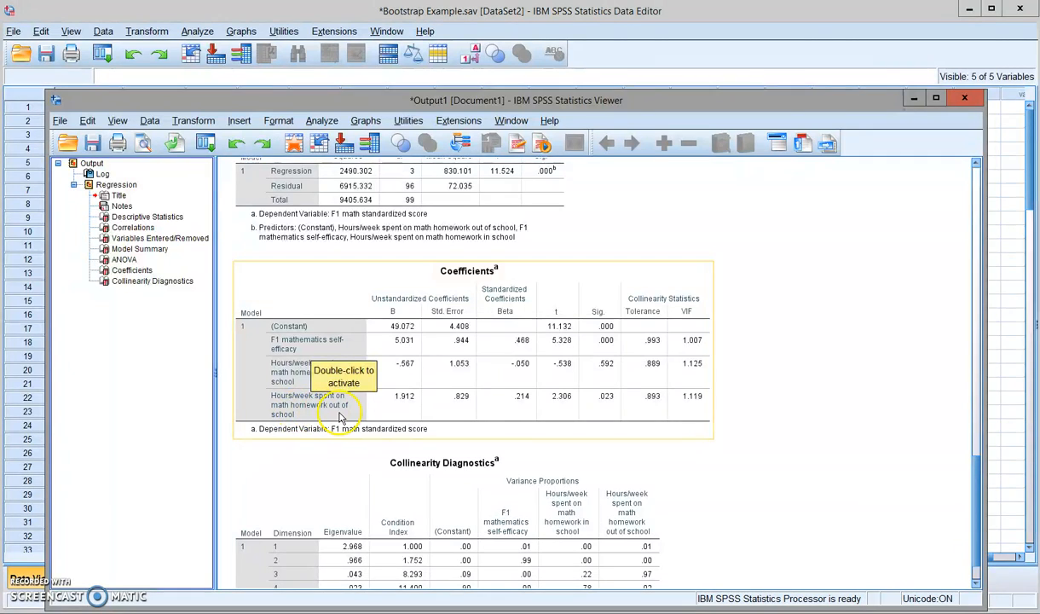
pyautogui.moveTo(975, 488); pyautogui.dragTo(978, 558)
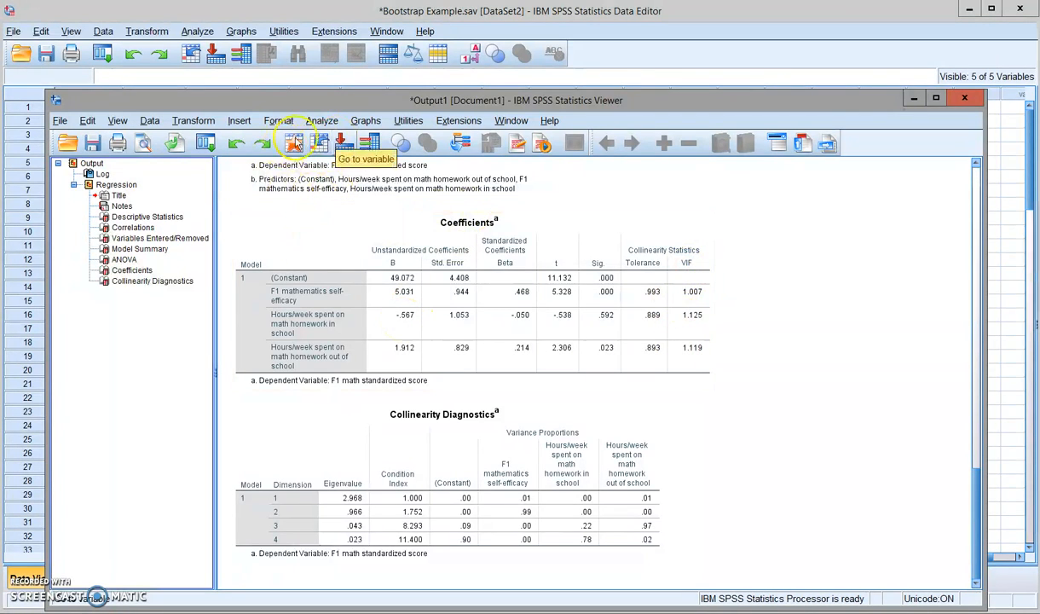
# Step: Rerun the same linear regression with bootstrapping enabled and the number of samples set to 1000
pyautogui.click(910, 101)
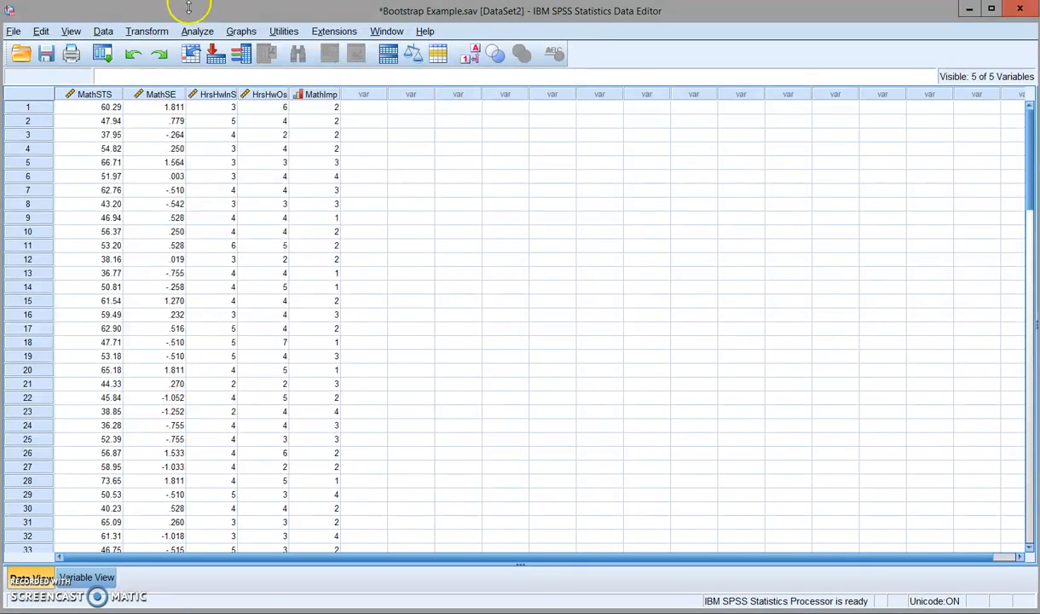
pyautogui.click(204, 32)
pyautogui.moveTo(226, 203)
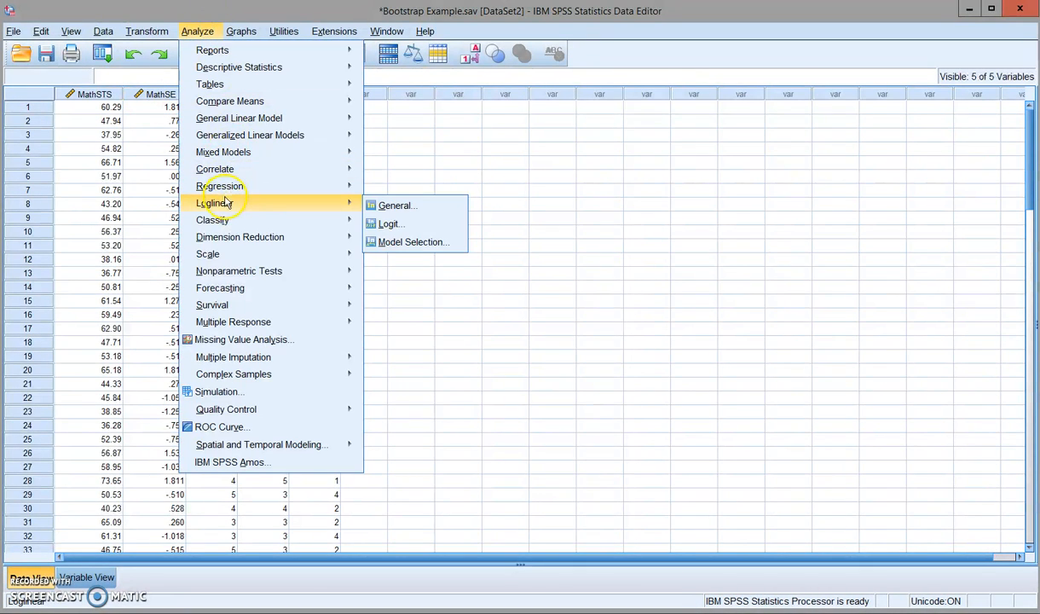
pyautogui.moveTo(291, 195)
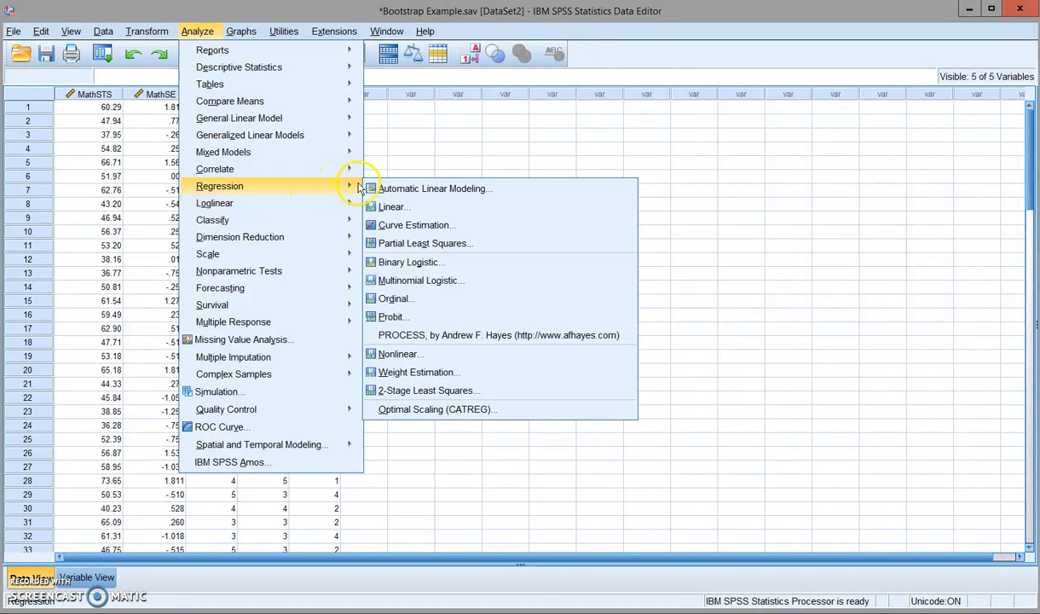
pyautogui.click(394, 209)
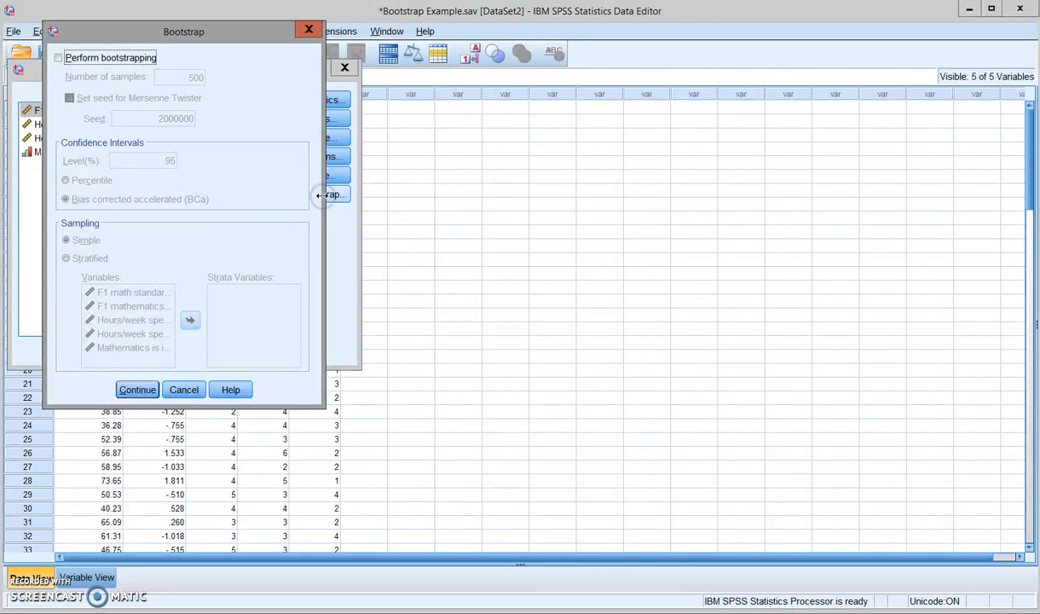
pyautogui.click(58, 58)
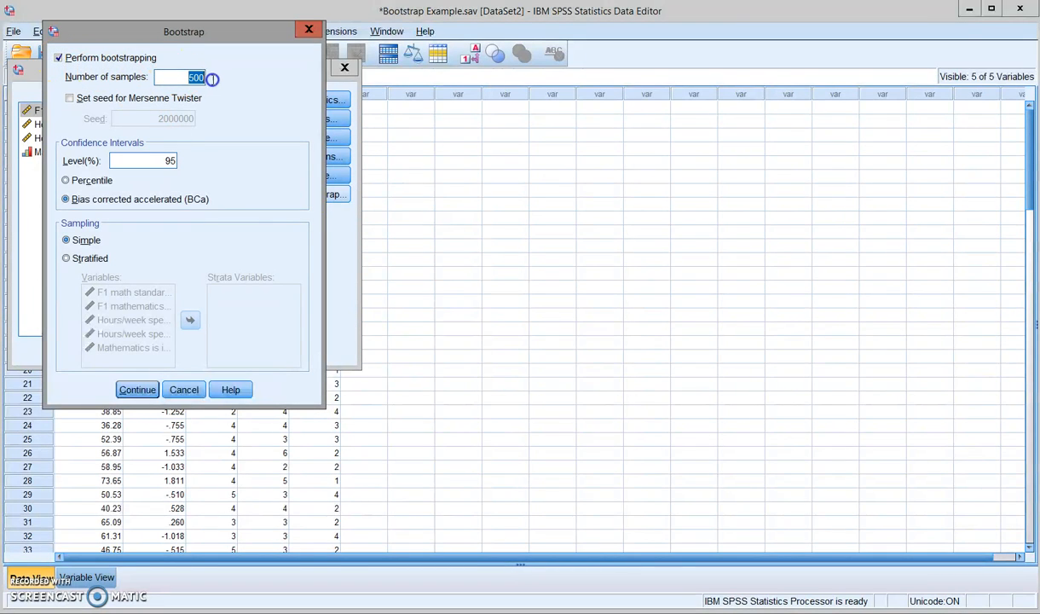
pyautogui.write('1000')
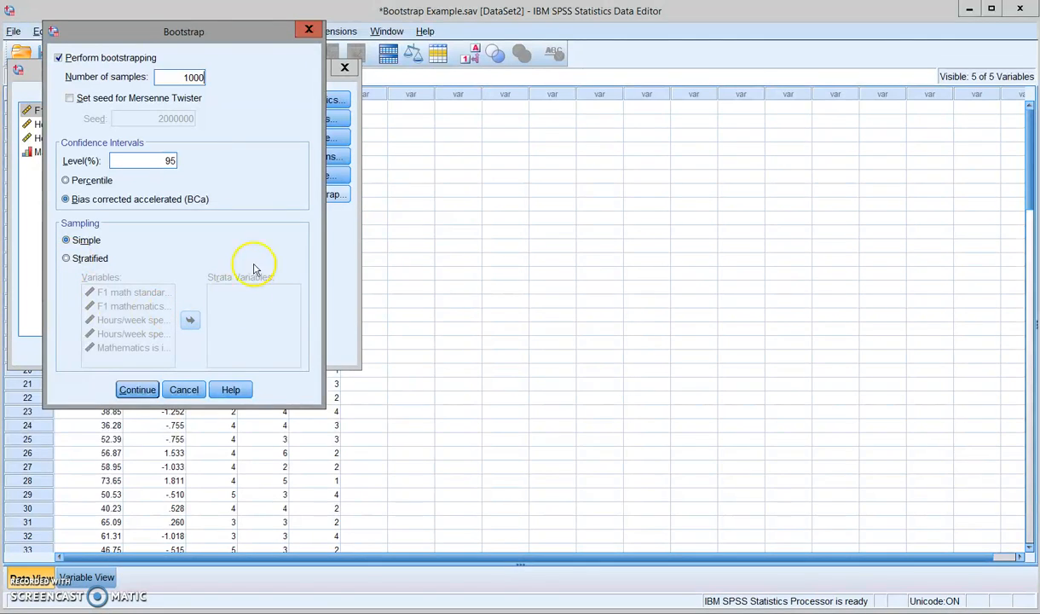
pyautogui.click(138, 390)
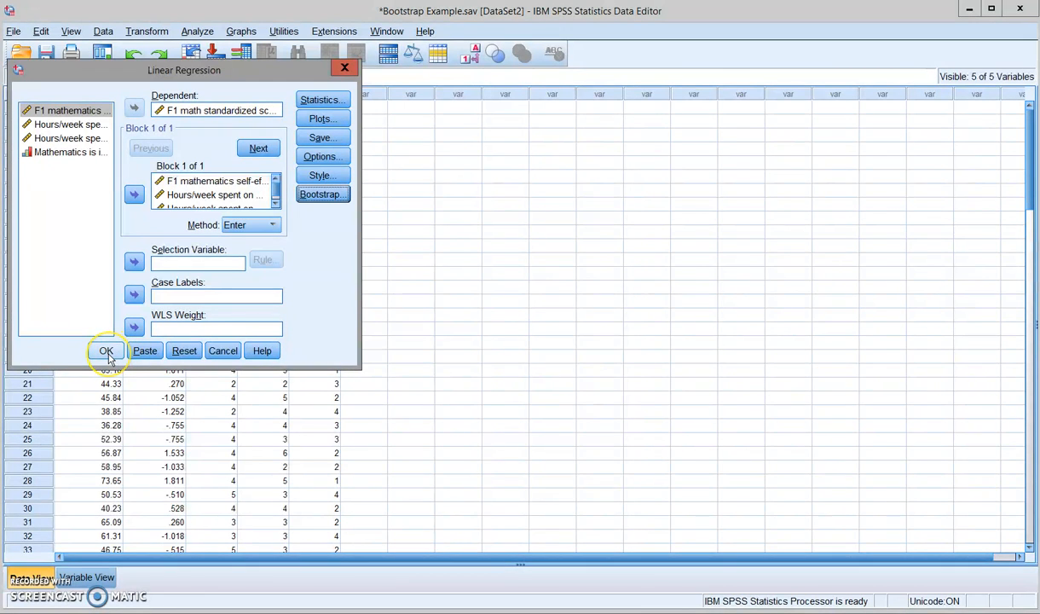
pyautogui.click(106, 353)
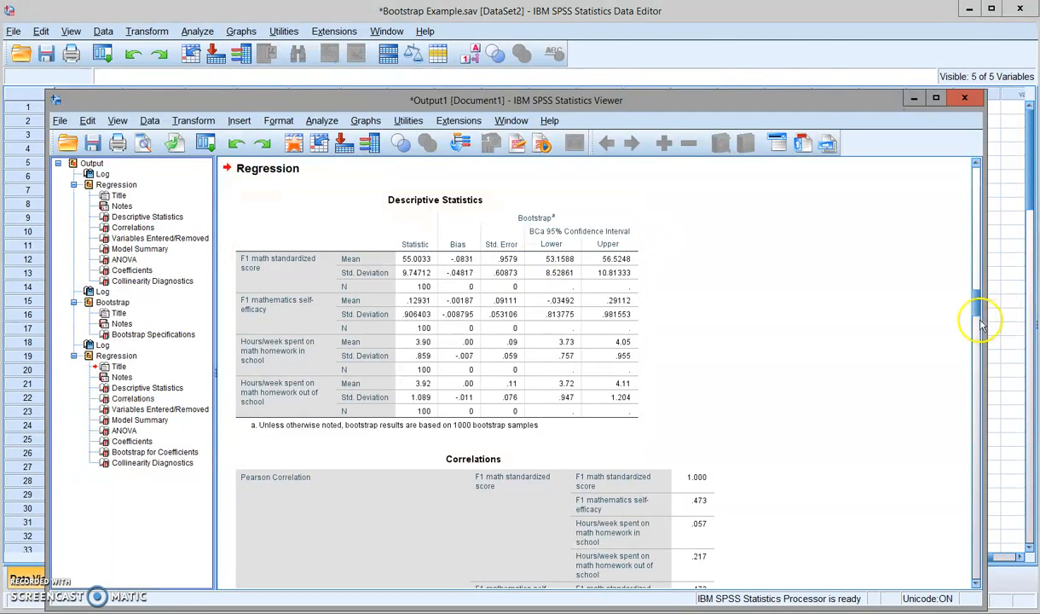
# Step: Examine the bootstrapped descriptive statistics and the correlations with their bias and lower and upper BCa 95% confidence interval sections
pyautogui.moveTo(979, 313); pyautogui.dragTo(979, 317)
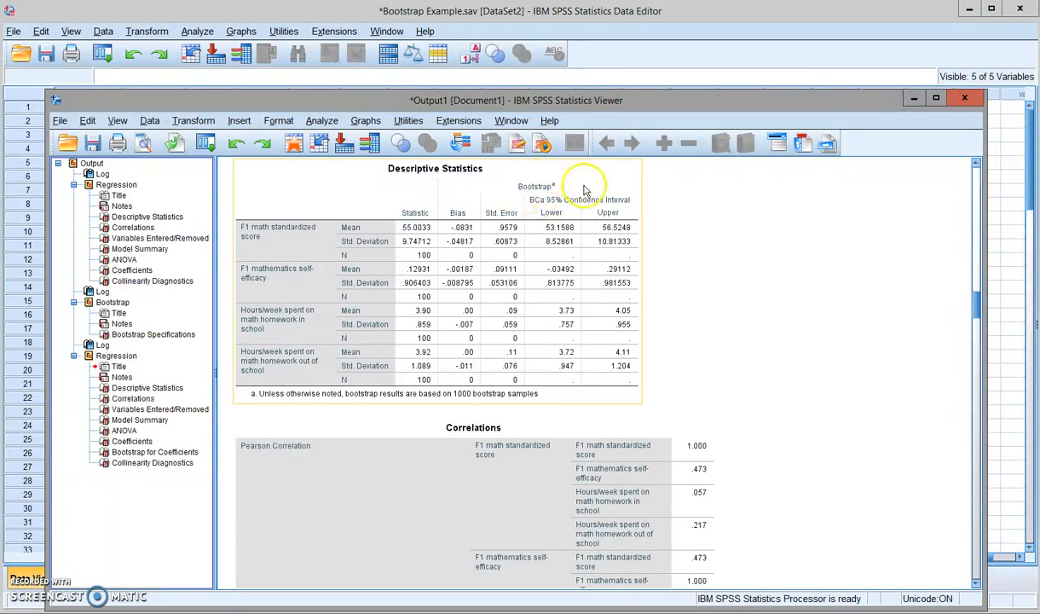
pyautogui.scroll(2, 567, 204)
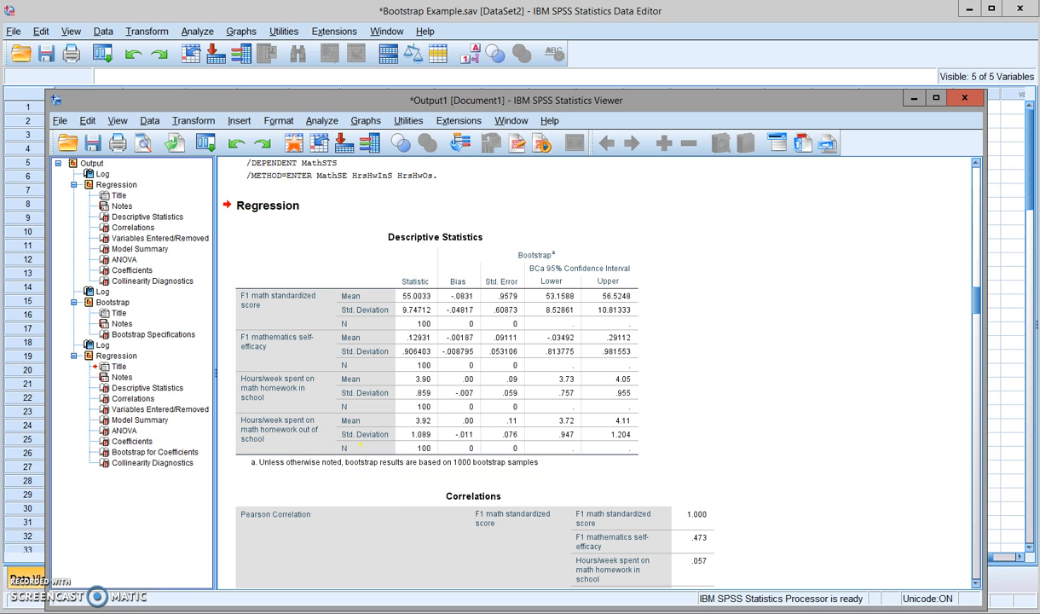
pyautogui.moveTo(978, 307); pyautogui.dragTo(983, 323)
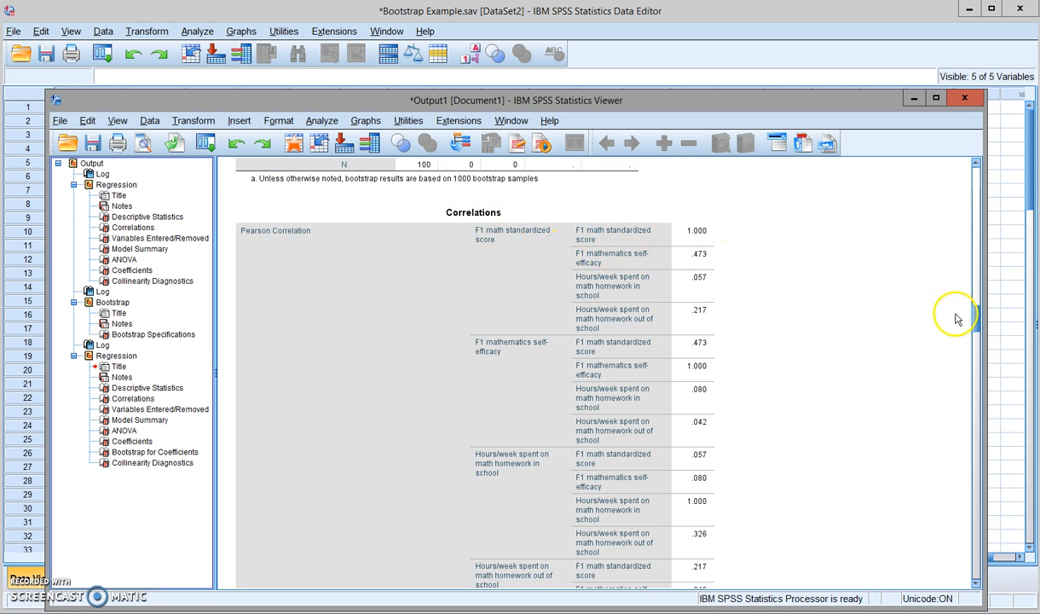
pyautogui.moveTo(978, 316); pyautogui.dragTo(1000, 406)
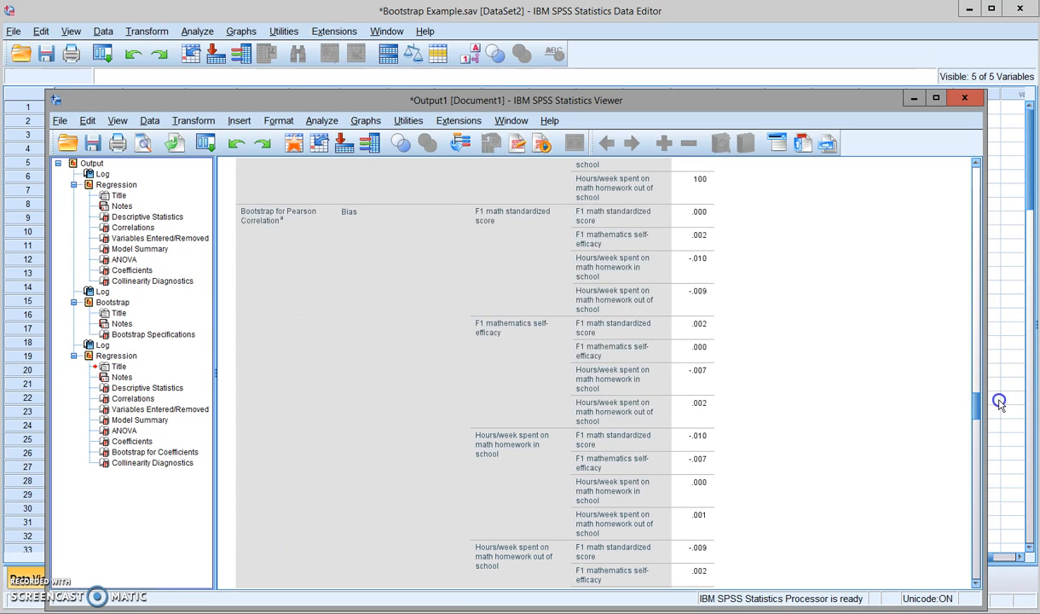
pyautogui.click(548, 265)
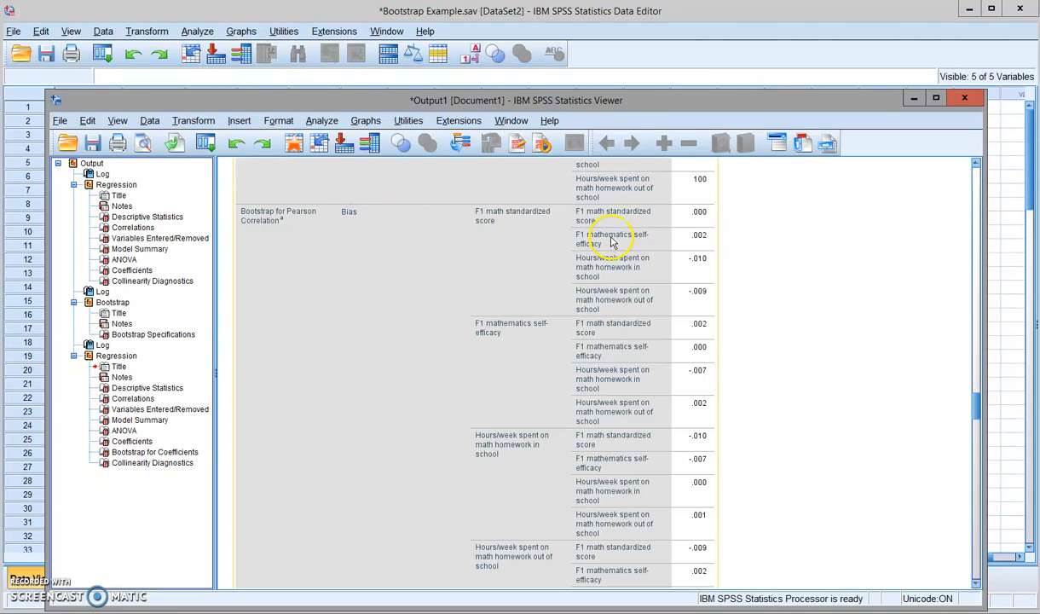
pyautogui.moveTo(975, 415); pyautogui.dragTo(986, 458)
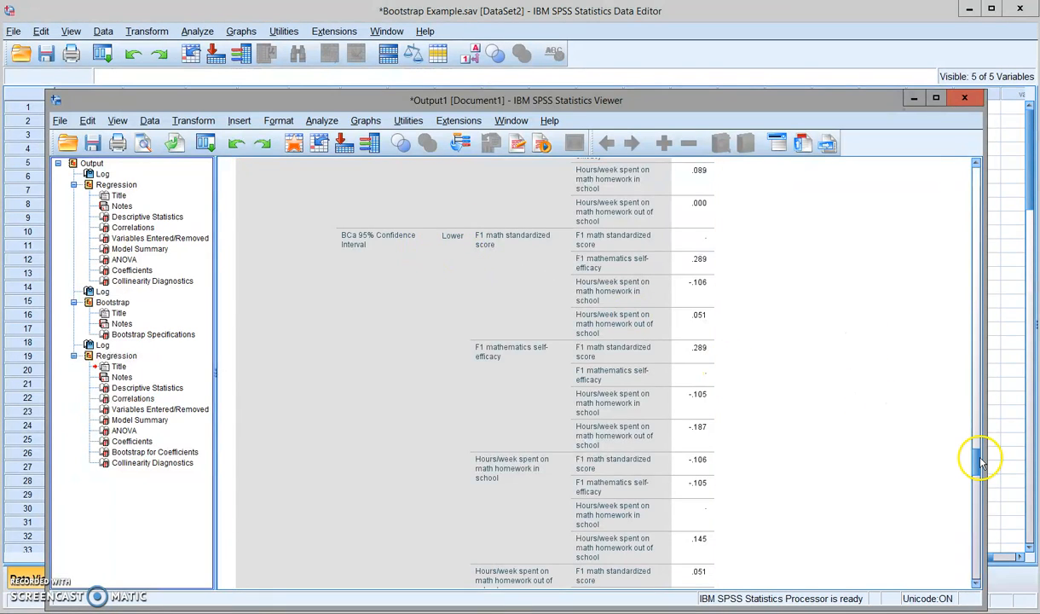
pyautogui.moveTo(978, 461); pyautogui.dragTo(982, 480)
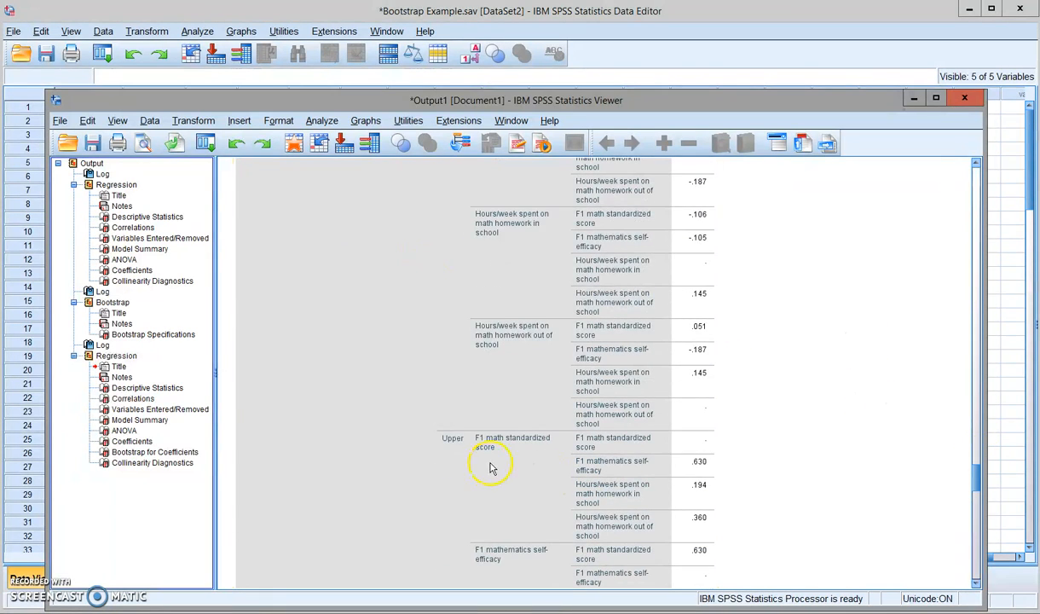
pyautogui.moveTo(972, 481); pyautogui.dragTo(975, 458)
pyautogui.click(615, 364)
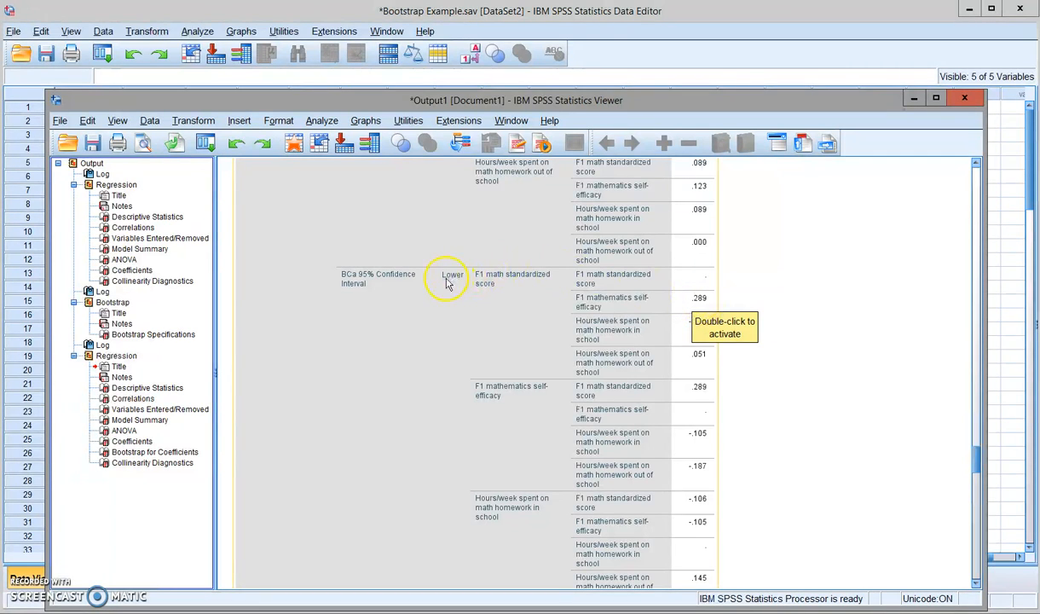
pyautogui.moveTo(984, 455); pyautogui.dragTo(983, 480)
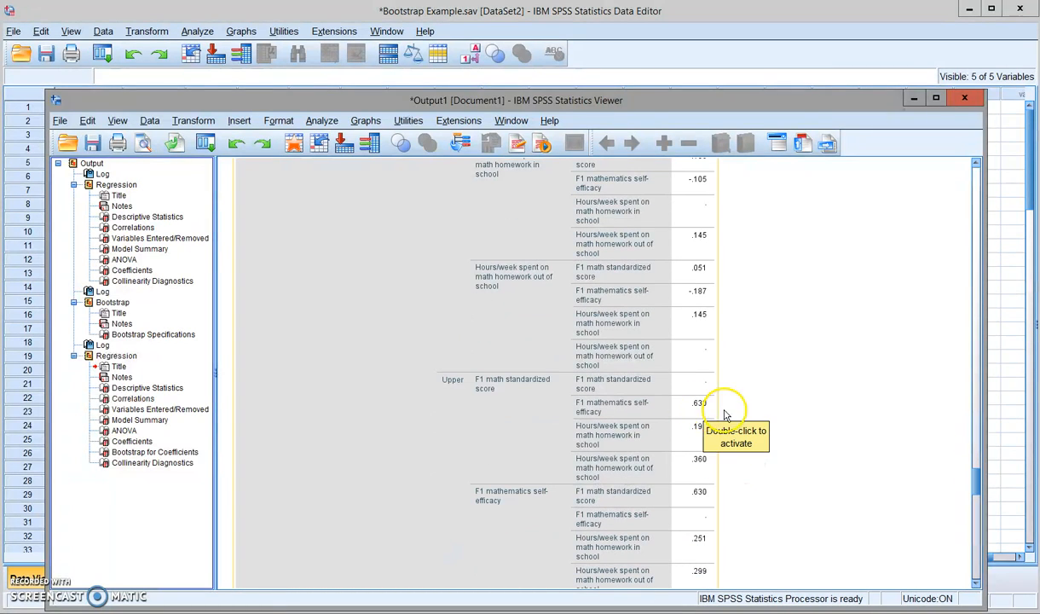
# Step: Review the bootstrapped run's model summary and ANOVA, and compare its Coefficients table with the Bootstrap for Coefficients table
pyautogui.moveTo(977, 486); pyautogui.dragTo(987, 527)
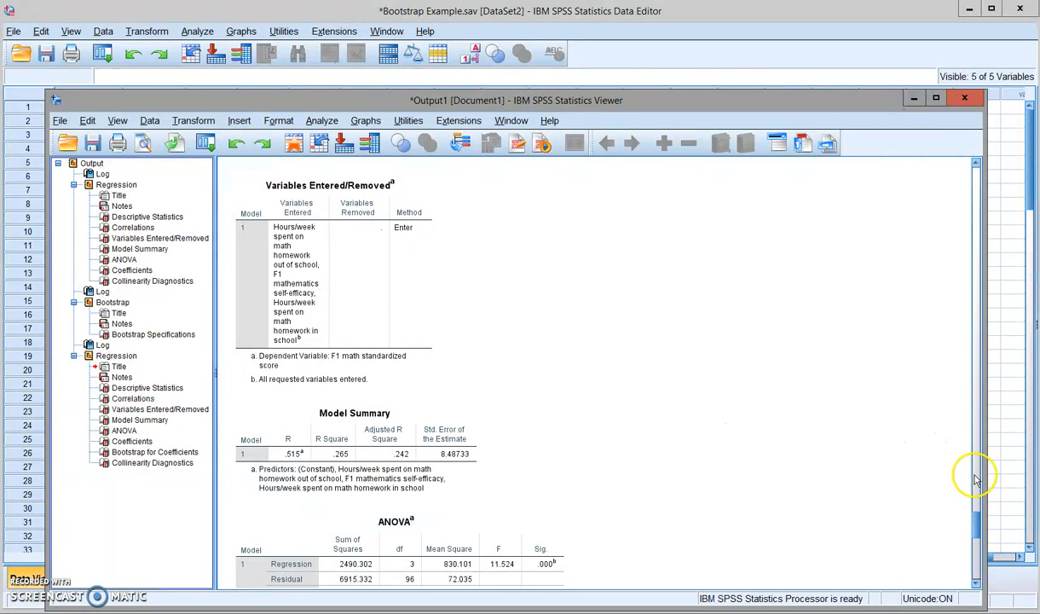
pyautogui.moveTo(981, 525); pyautogui.dragTo(978, 540)
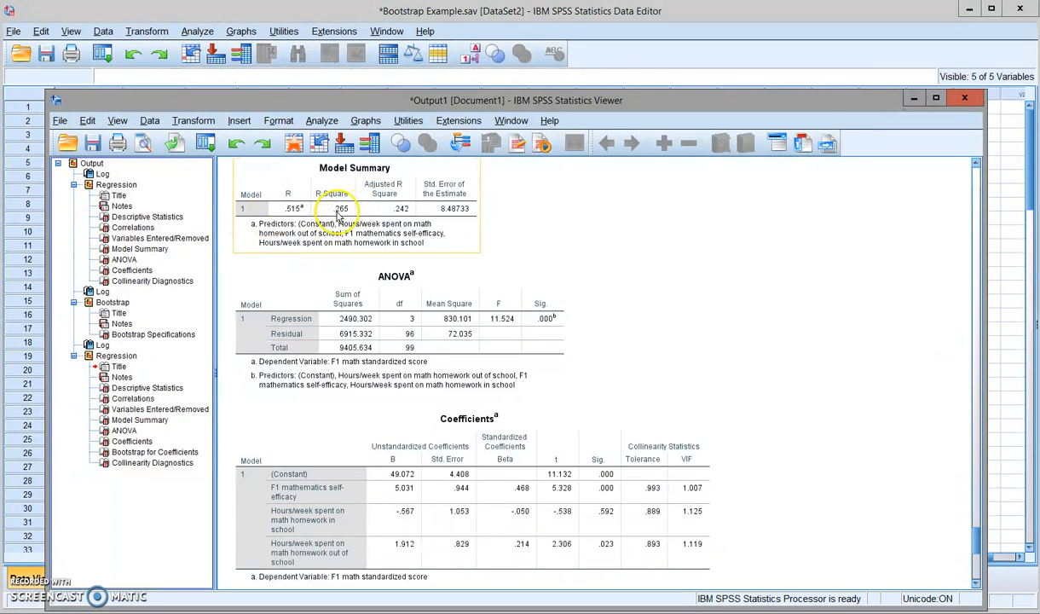
pyautogui.click(461, 328)
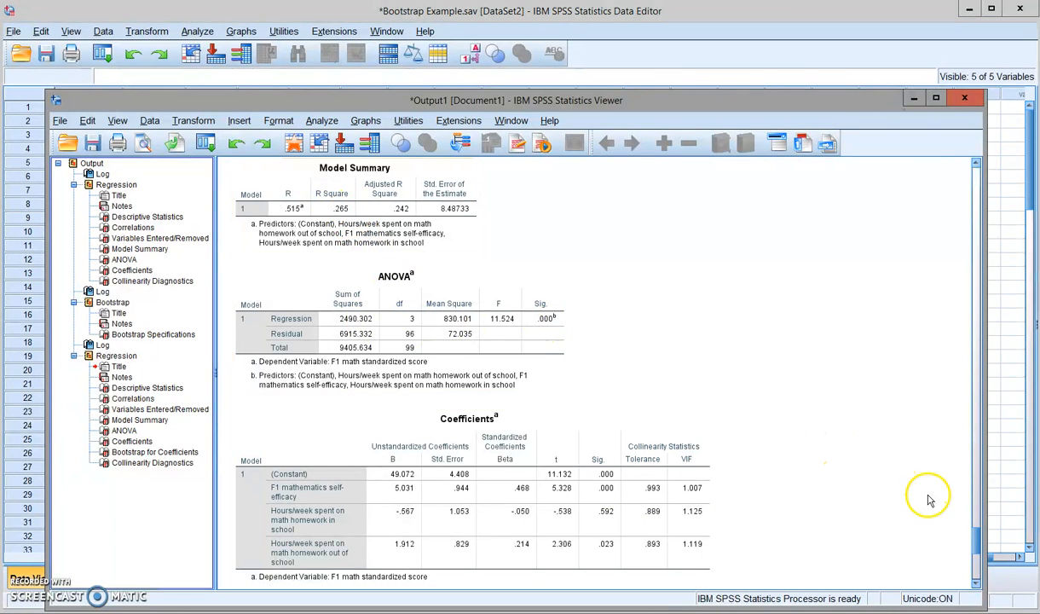
pyautogui.scroll(-3, 974, 550)
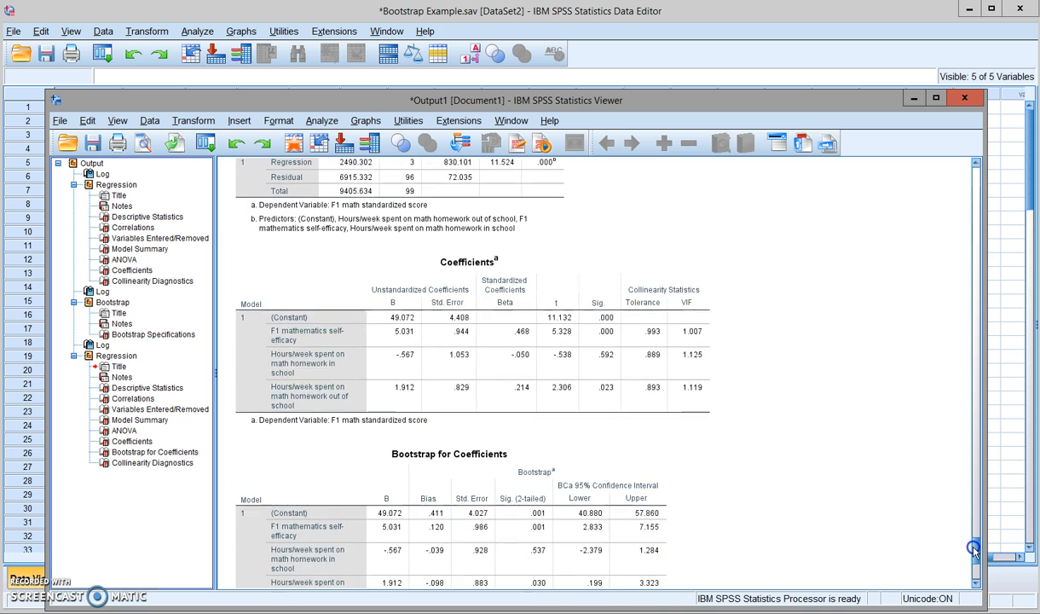
pyautogui.scroll(-2, 975, 550)
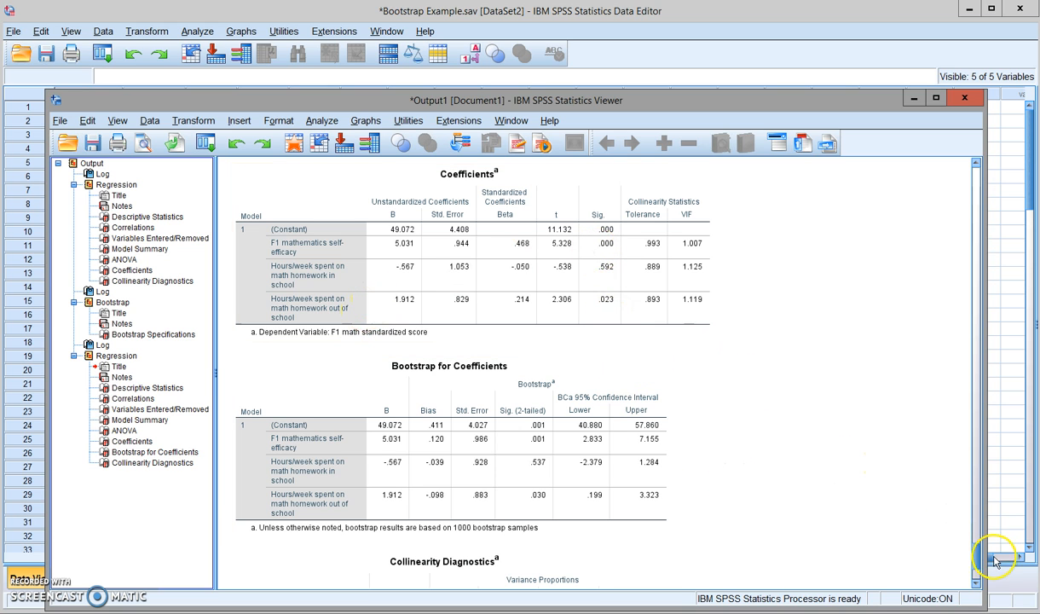
pyautogui.scroll(-2, 981, 561)
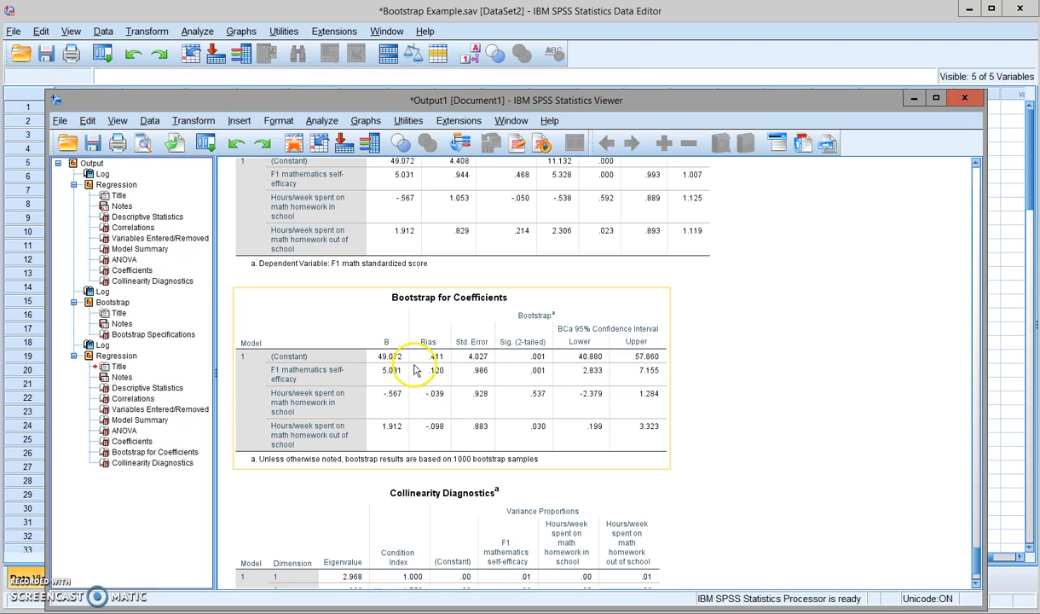
pyautogui.click(797, 479)
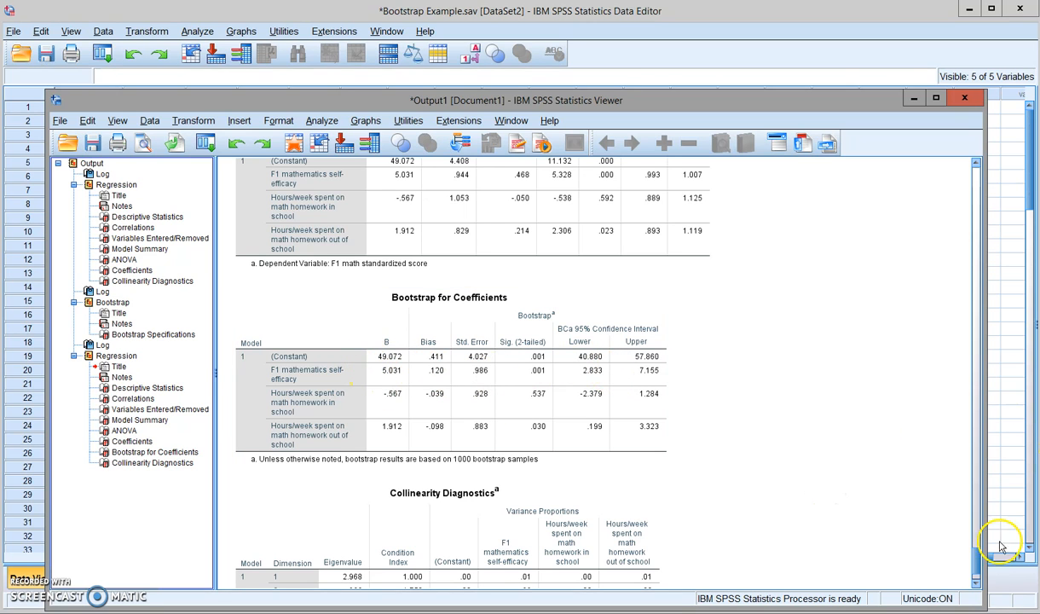
pyautogui.moveTo(975, 552); pyautogui.dragTo(1030, 555)
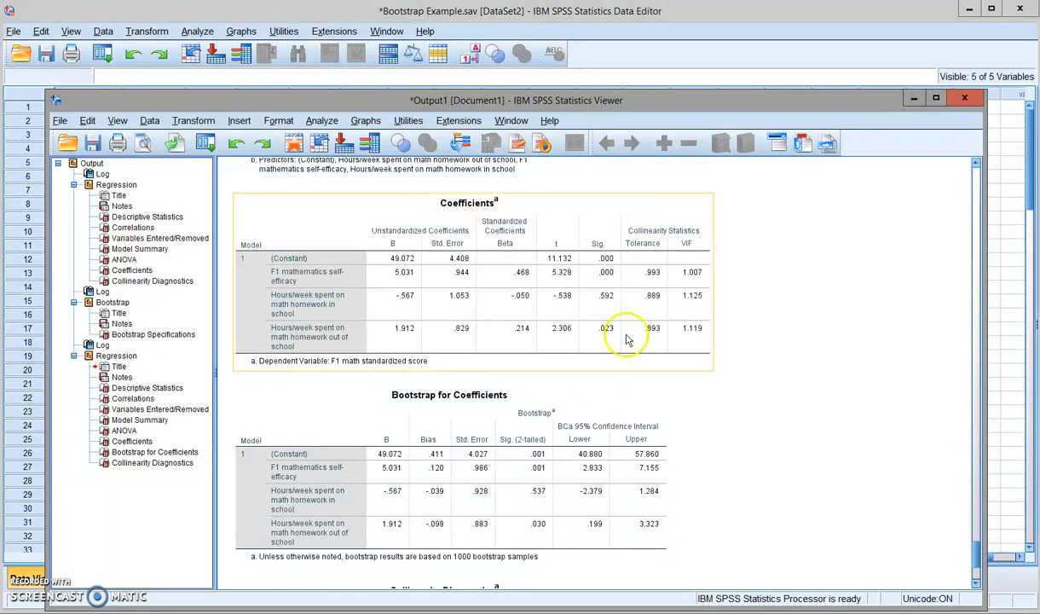
# Step: Examine the Collinearity Diagnostics table at the end of the output alongside the Bootstrap for Coefficients table
pyautogui.scroll(-3, 744, 421)
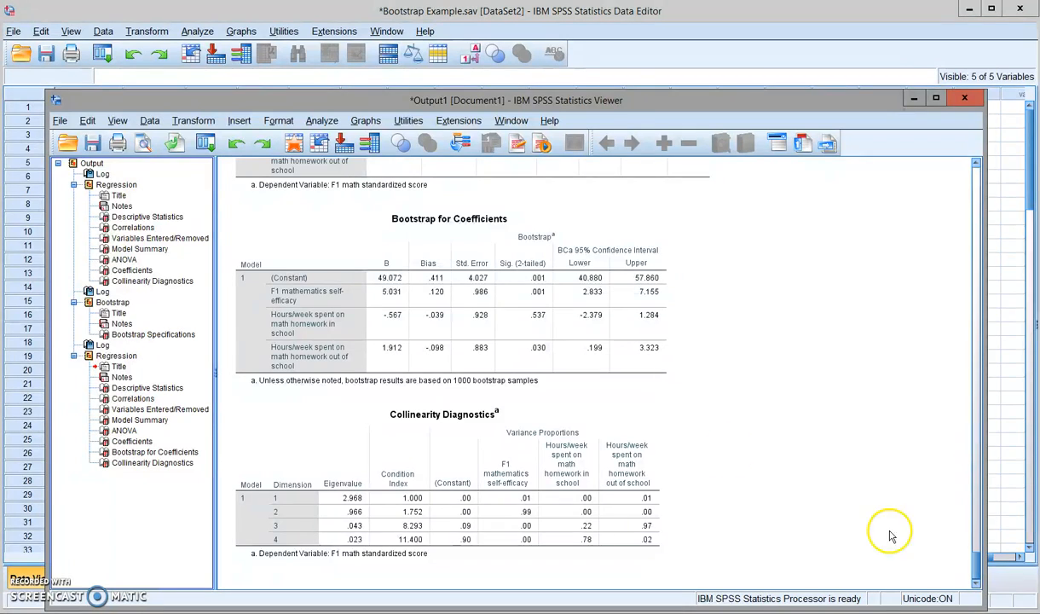
pyautogui.click(558, 339)
pyautogui.click(327, 432)
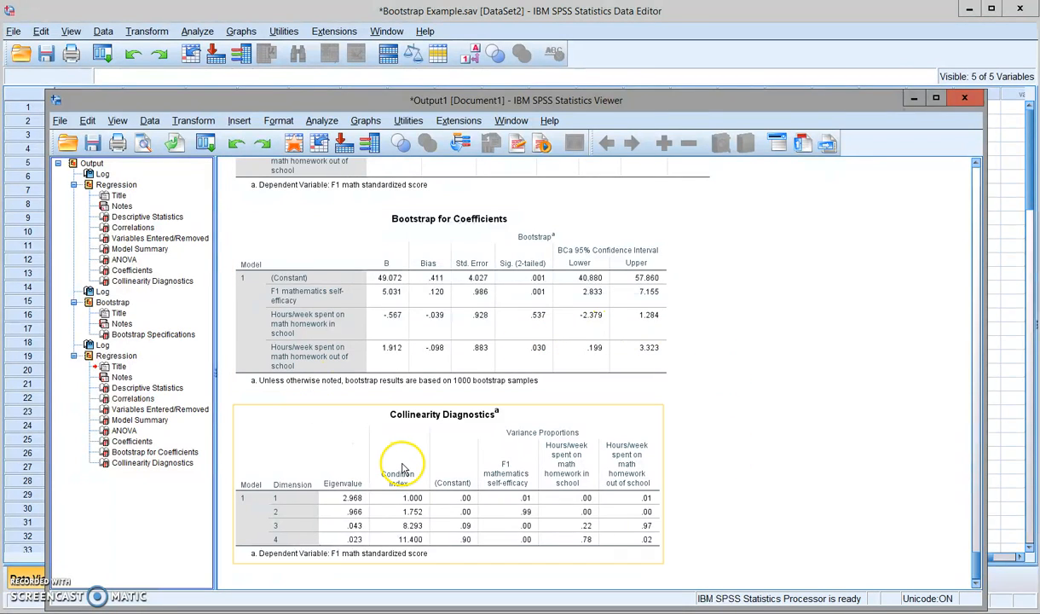
pyautogui.click(333, 256)
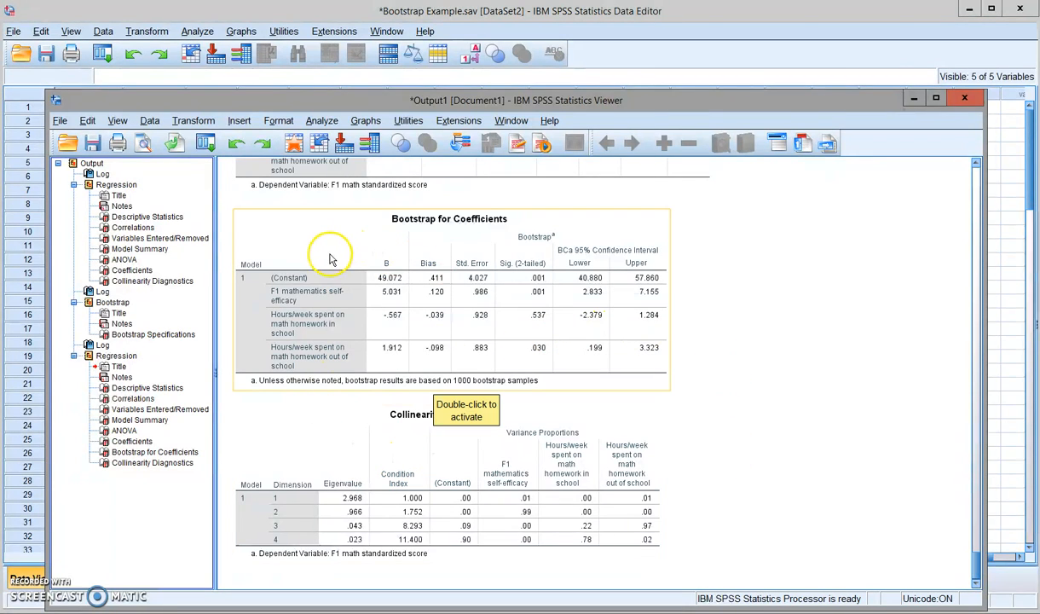
pyautogui.click(287, 427)
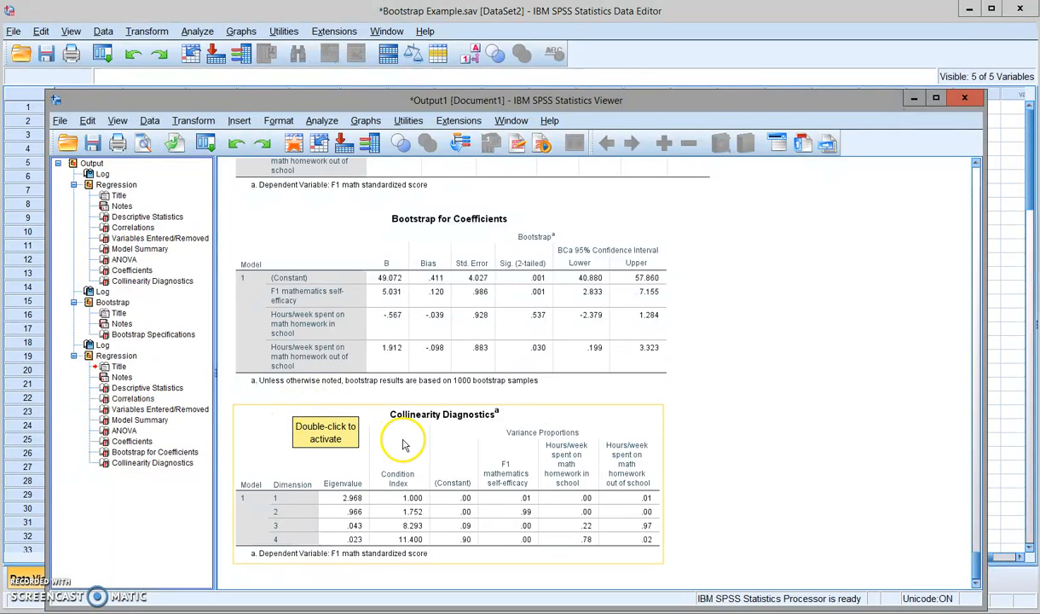
pyautogui.click(617, 385)
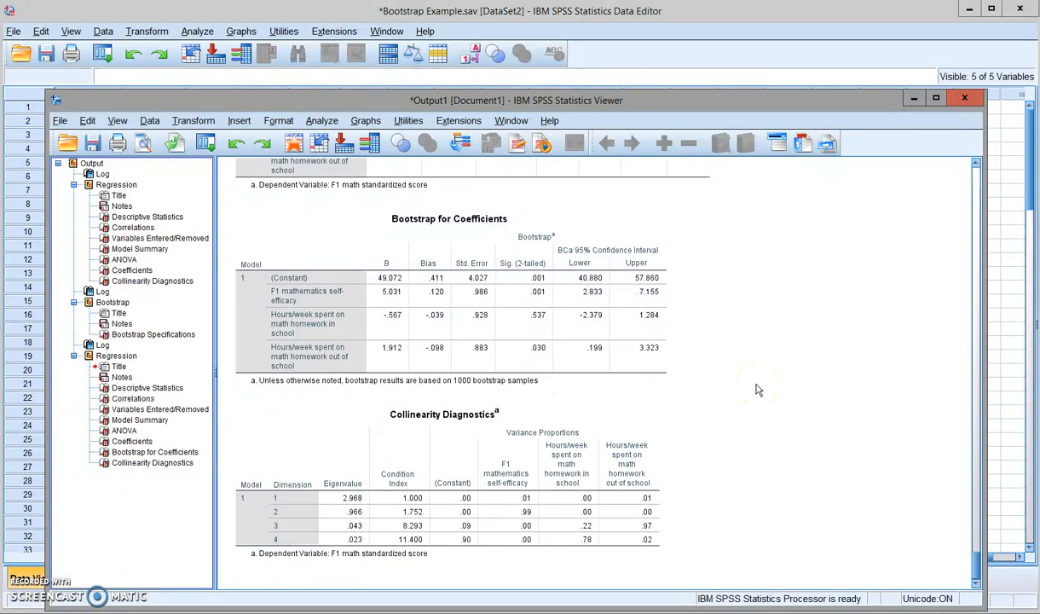
pyautogui.click(271, 252)
pyautogui.click(379, 435)
pyautogui.click(478, 363)
pyautogui.click(718, 363)
pyautogui.click(300, 323)
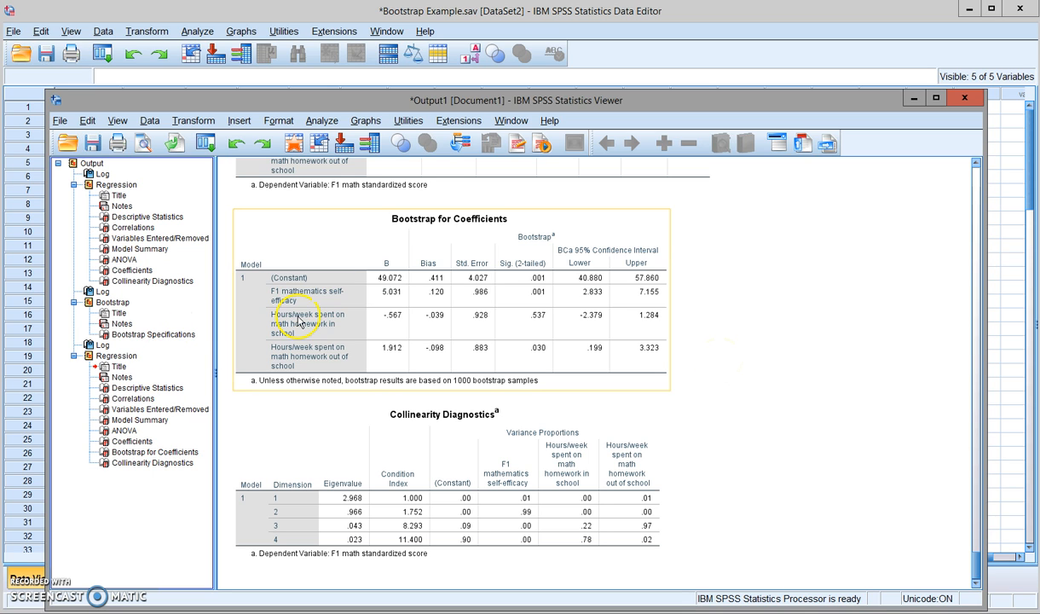
pyautogui.click(704, 286)
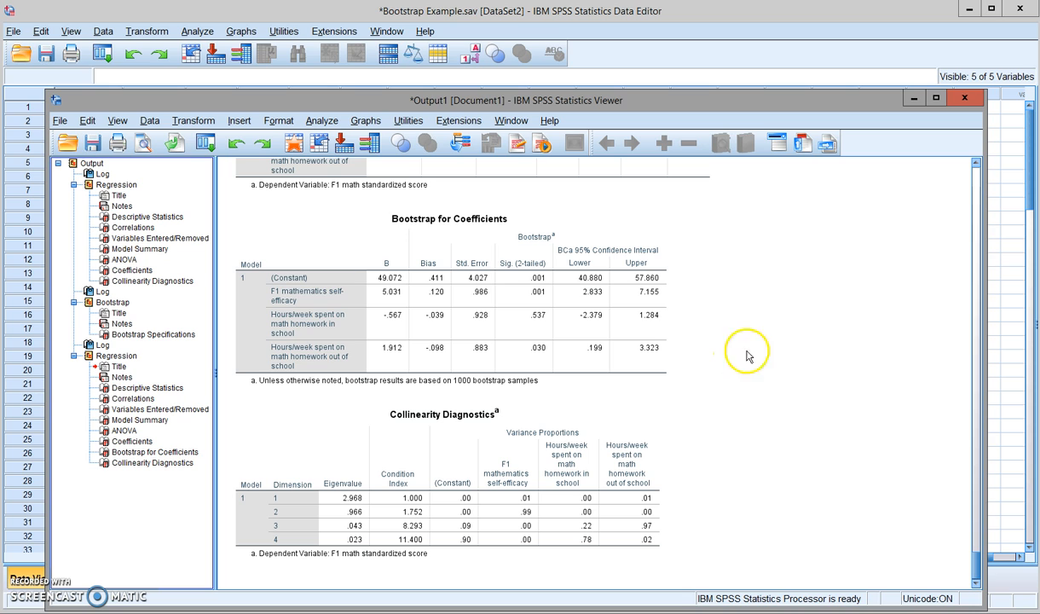
pyautogui.click(592, 495)
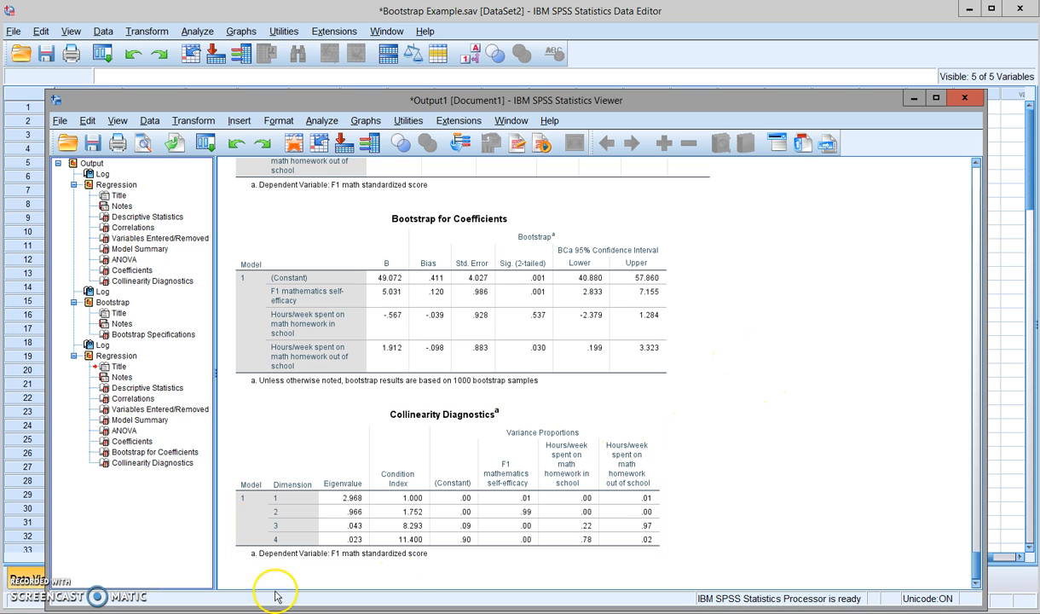